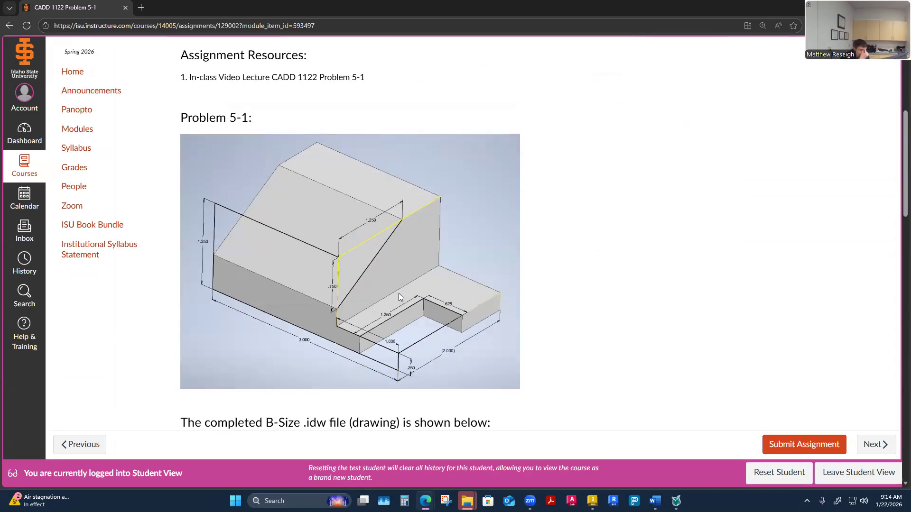
Switch to Inventor and open the CADD1122-Problem1-4 part from the 1-Week 1 folder.
{"action": "scroll", "coordinate": [353, 296], "scroll_direction": "up", "scroll_amount": 3}
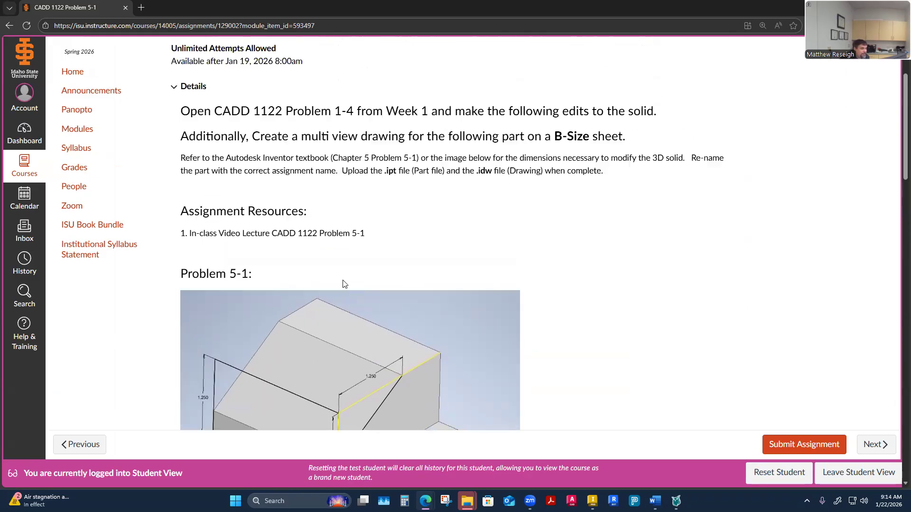
{"action": "scroll", "coordinate": [344, 283], "scroll_direction": "up", "scroll_amount": 2}
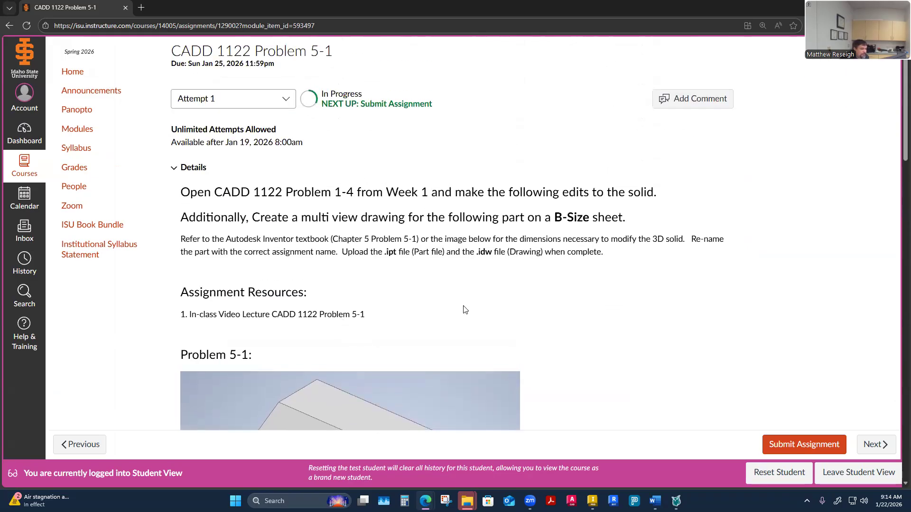
{"action": "left_click", "coordinate": [592, 501]}
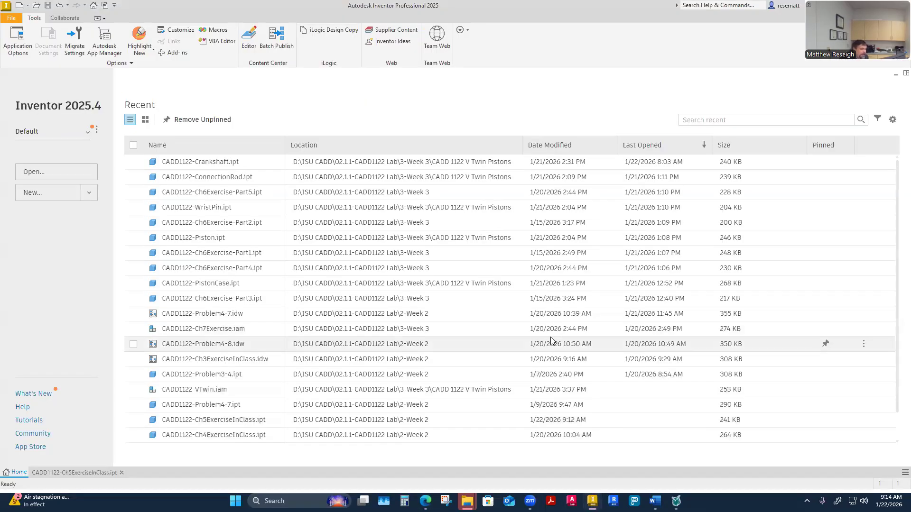
{"action": "left_click", "coordinate": [69, 173]}
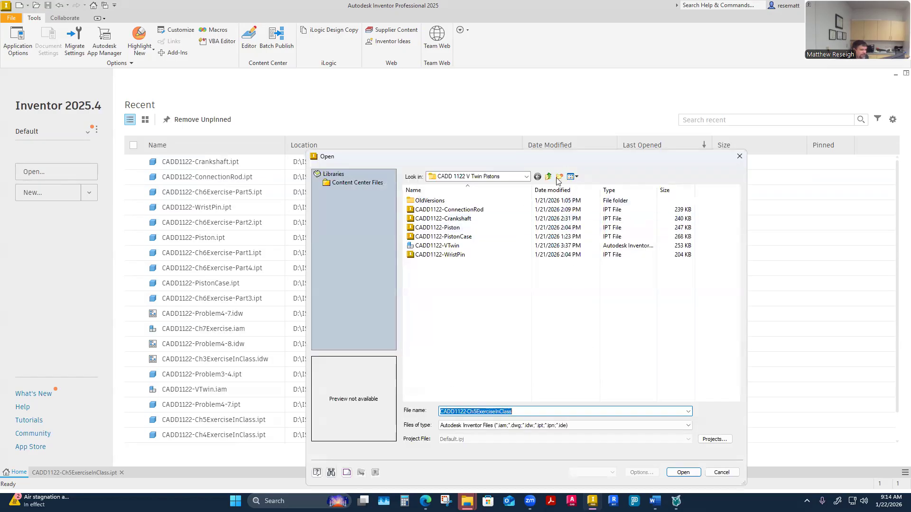
{"action": "left_click", "coordinate": [548, 179]}
{"action": "left_click", "coordinate": [548, 179]}
{"action": "double_click", "coordinate": [436, 232]}
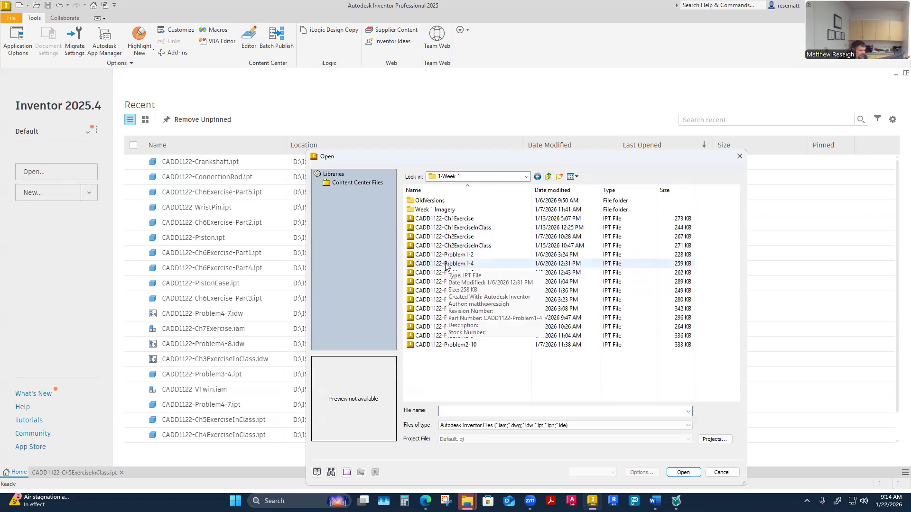
{"action": "left_click", "coordinate": [445, 265]}
{"action": "left_click", "coordinate": [683, 472]}
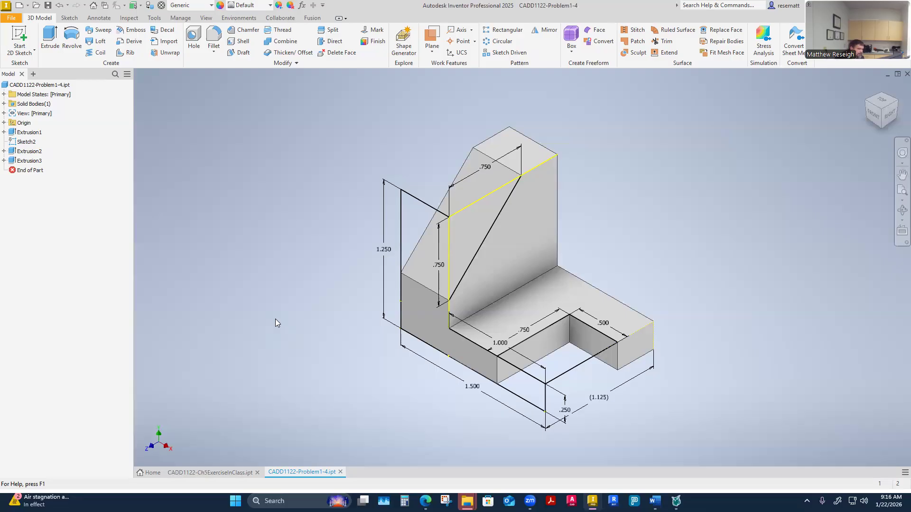
Save a copy of the part in the 2-Week 2 folder under the name CADD1122-Problem5-1InClass.
{"action": "left_click", "coordinate": [13, 21]}
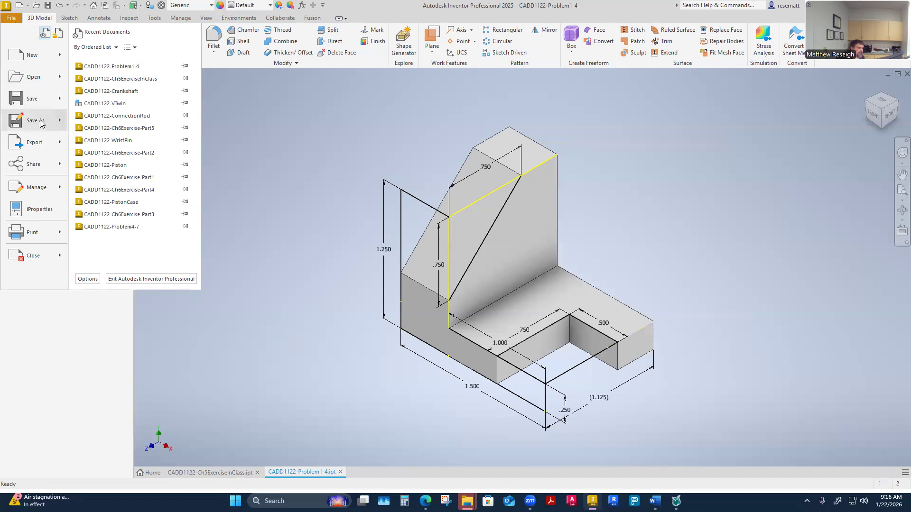
{"action": "mouse_move", "coordinate": [41, 123]}
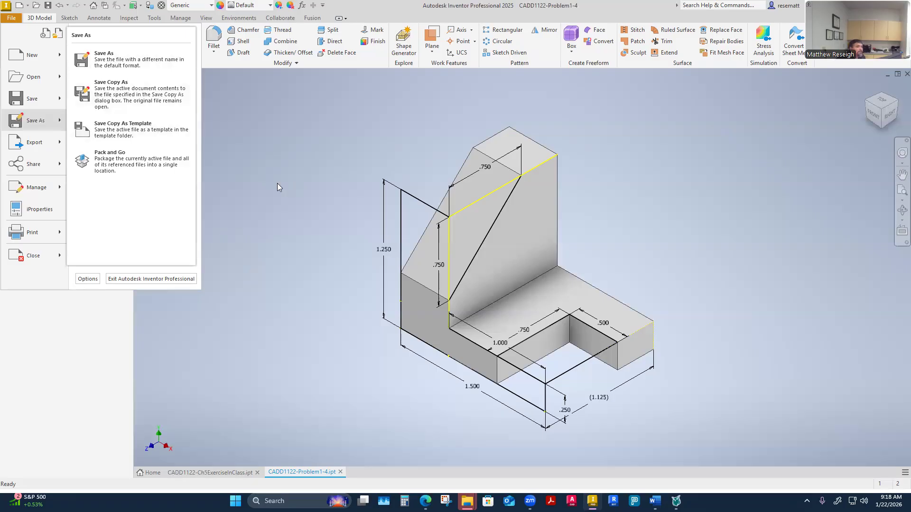
{"action": "left_click", "coordinate": [151, 92]}
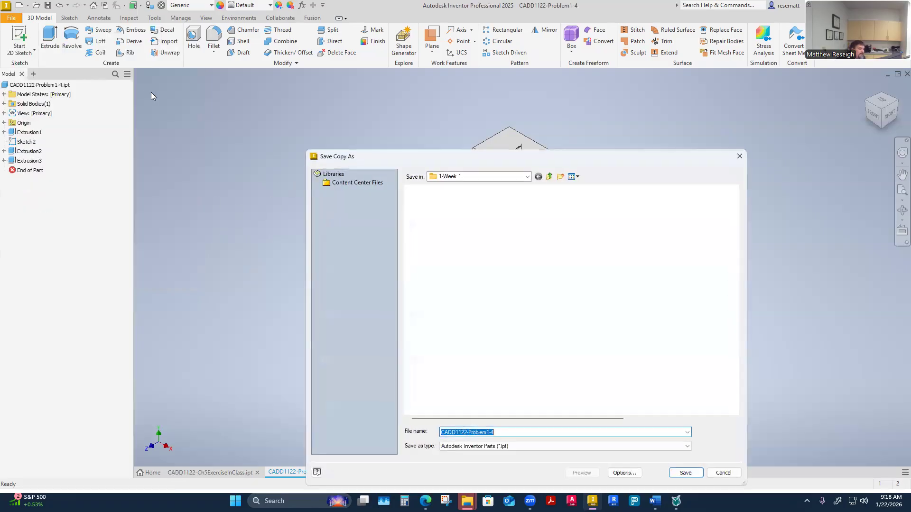
{"action": "left_click", "coordinate": [549, 177]}
{"action": "double_click", "coordinate": [428, 236]}
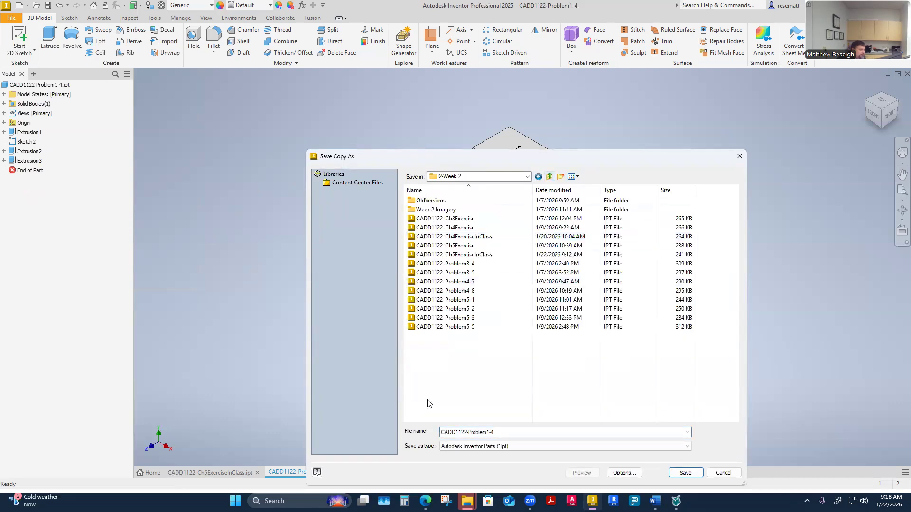
{"action": "left_click", "coordinate": [468, 299]}
{"action": "double_click", "coordinate": [501, 430]}
{"action": "left_click", "coordinate": [500, 431]}
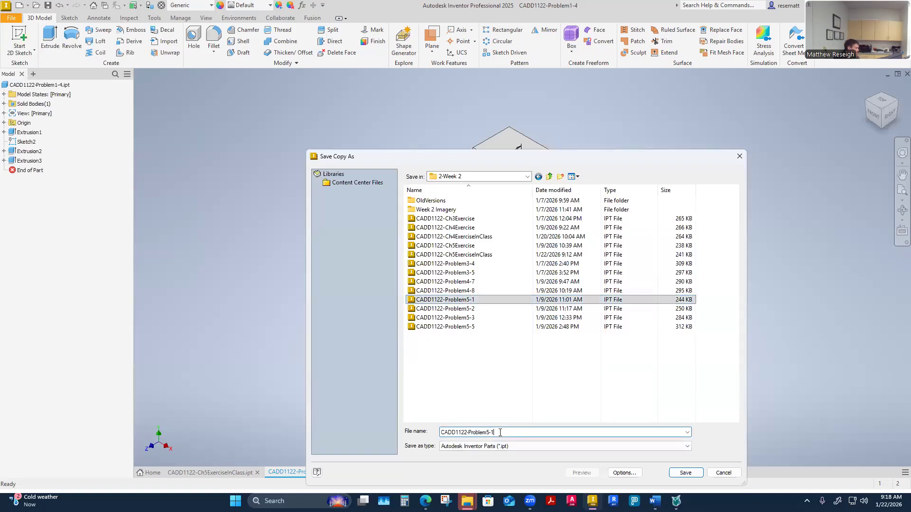
{"action": "type", "text": "InClass"}
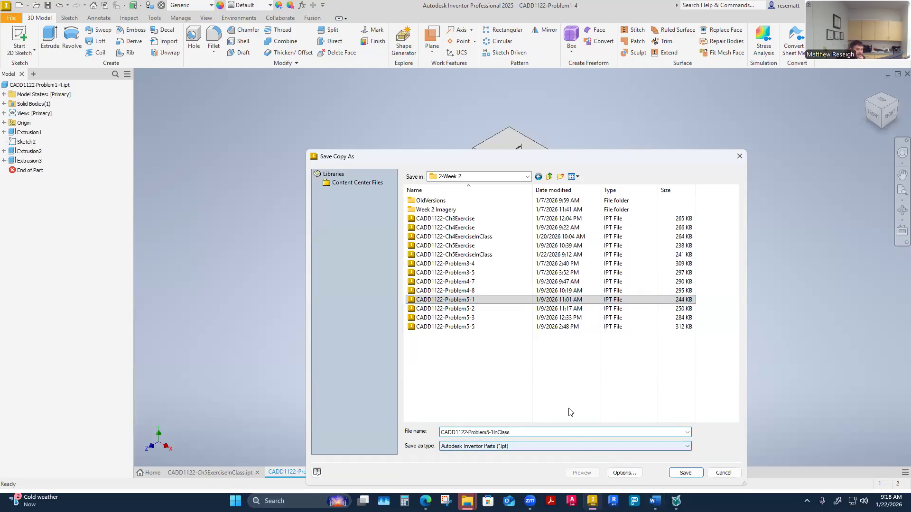
{"action": "left_click", "coordinate": [677, 474]}
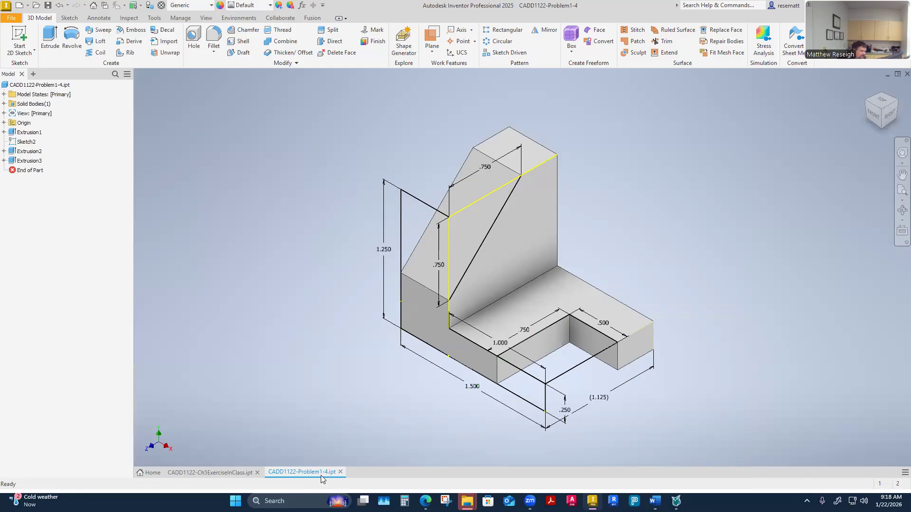
{"action": "mouse_move", "coordinate": [321, 475]}
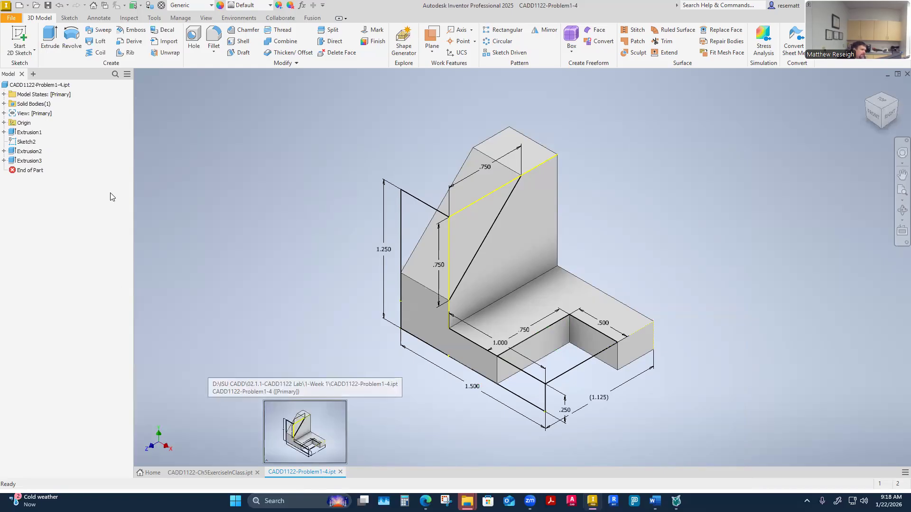
{"action": "left_click", "coordinate": [11, 17]}
{"action": "mouse_move", "coordinate": [36, 120]}
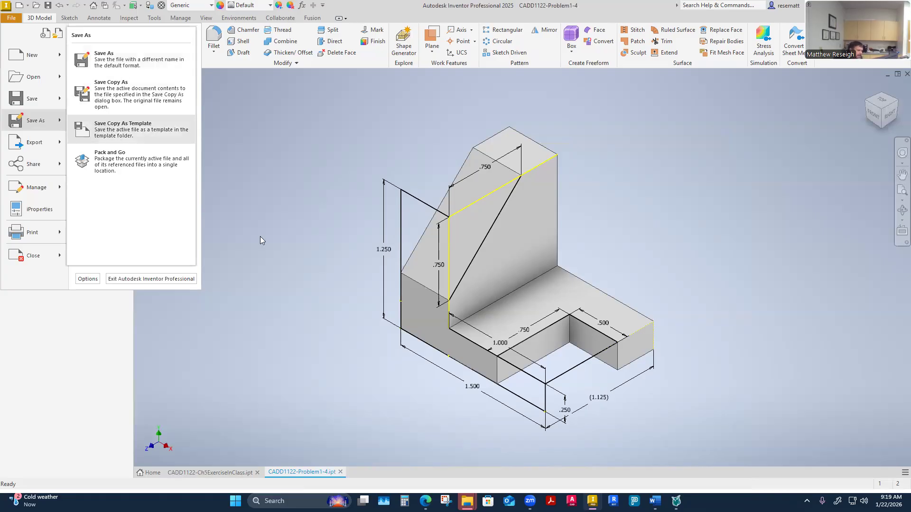
{"action": "left_click", "coordinate": [272, 314]}
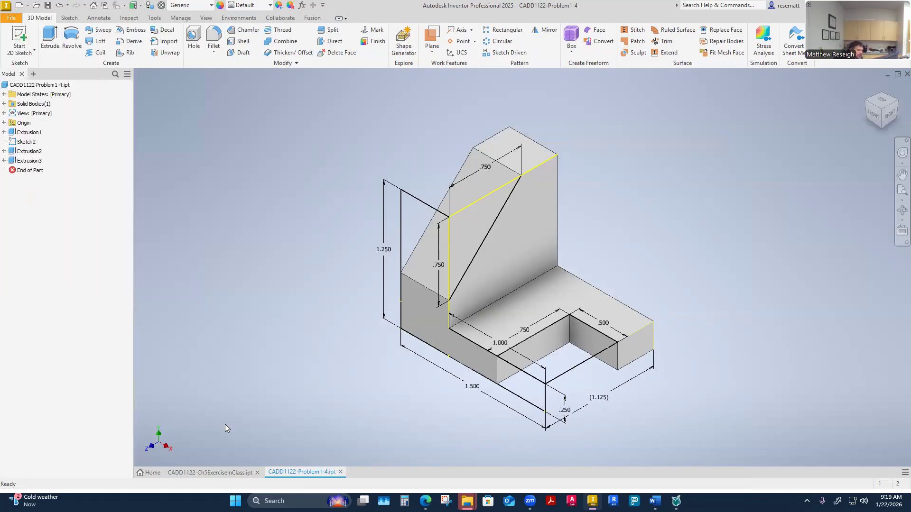
Open the CADD1122-Problem5-1InClass part from the 2-Week 2 folder and close the original CADD1122-Problem1-4 part.
{"action": "left_click", "coordinate": [151, 472]}
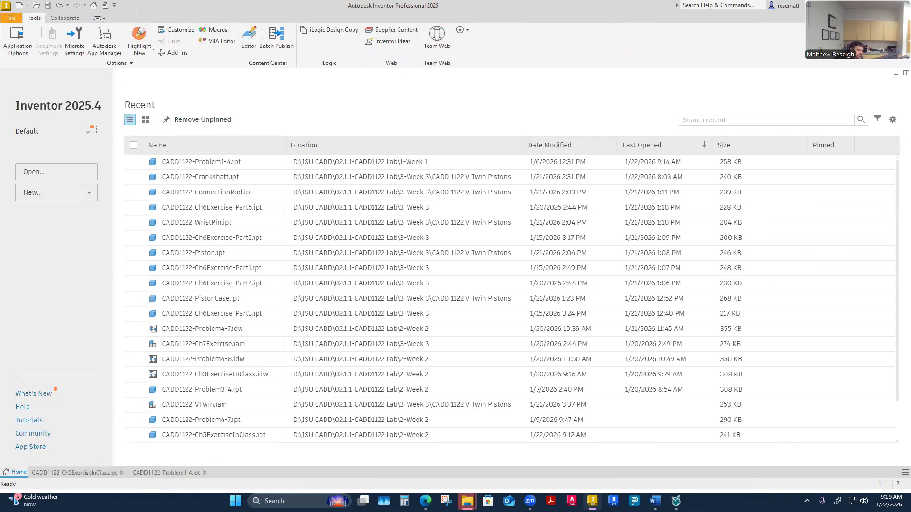
{"action": "left_click", "coordinate": [62, 171]}
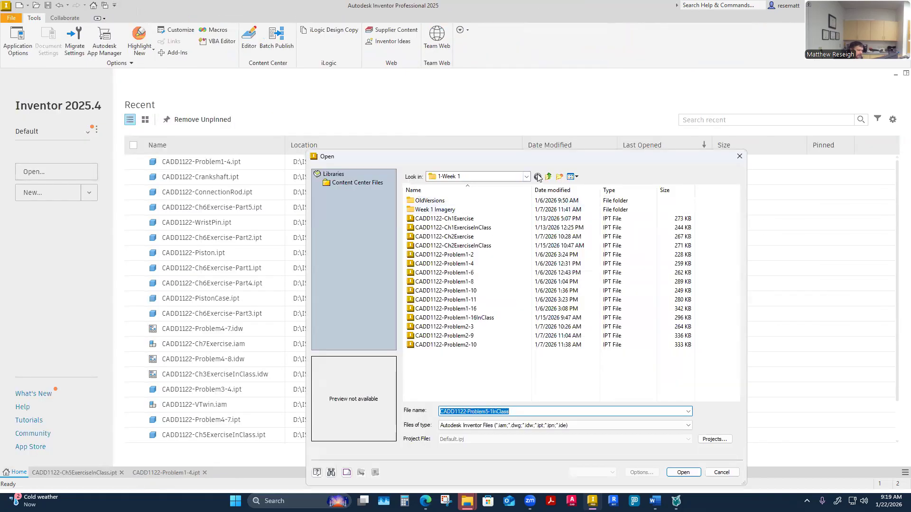
{"action": "left_click", "coordinate": [548, 177]}
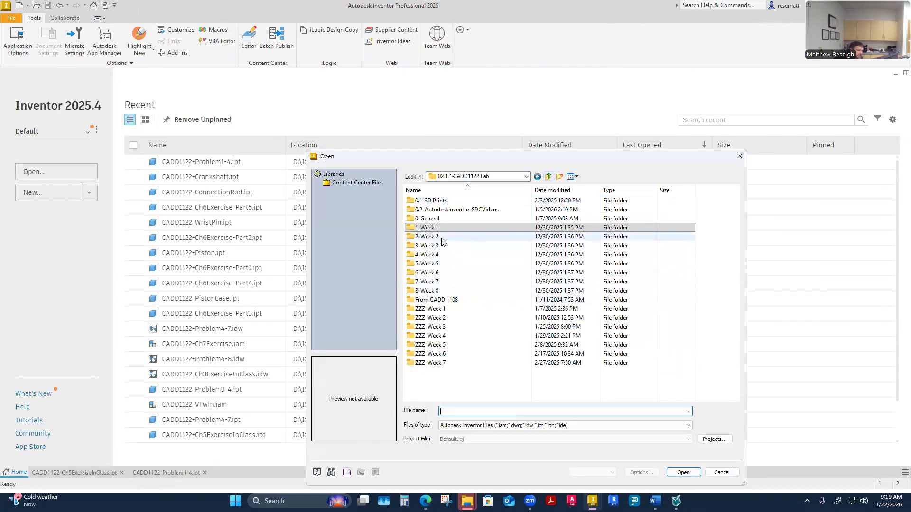
{"action": "double_click", "coordinate": [443, 238]}
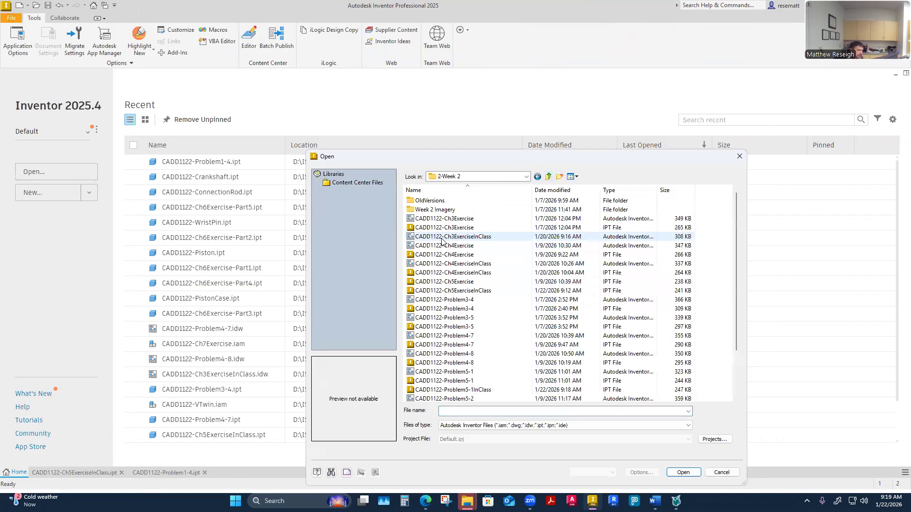
{"action": "left_click", "coordinate": [470, 389]}
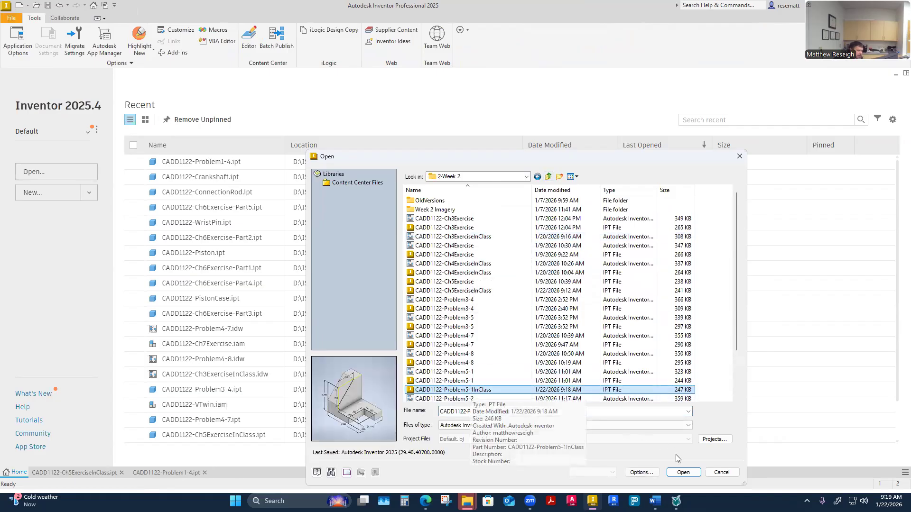
{"action": "left_click", "coordinate": [683, 473]}
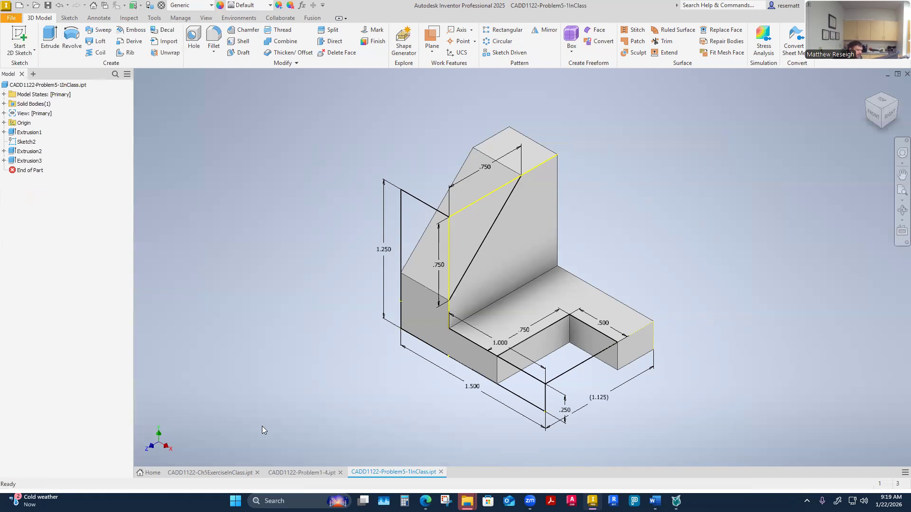
{"action": "left_click", "coordinate": [298, 472]}
{"action": "left_click", "coordinate": [340, 472]}
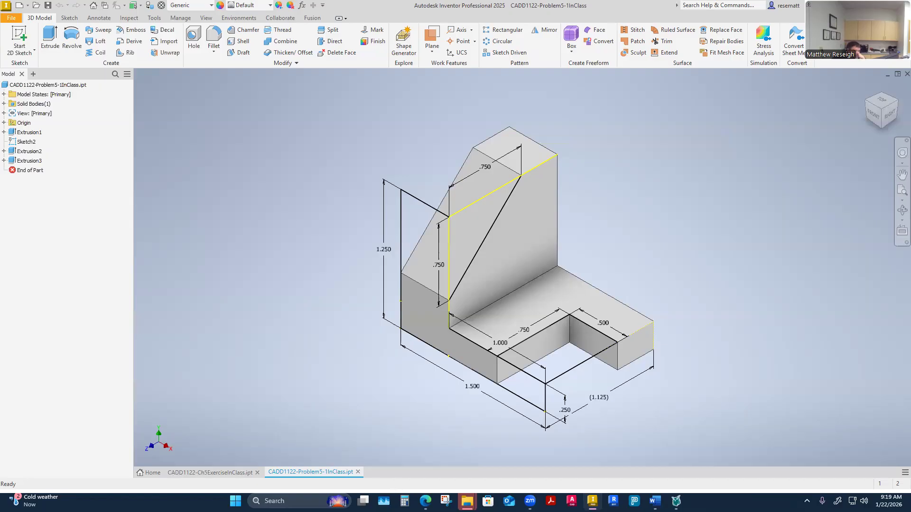
Switch to the browser and place the assignment page beside Inventor to compare the Problem 5-1 image with the part.
{"action": "mouse_move", "coordinate": [425, 501]}
{"action": "left_click", "coordinate": [443, 474]}
{"action": "scroll", "coordinate": [365, 340], "scroll_direction": "down", "scroll_amount": 5}
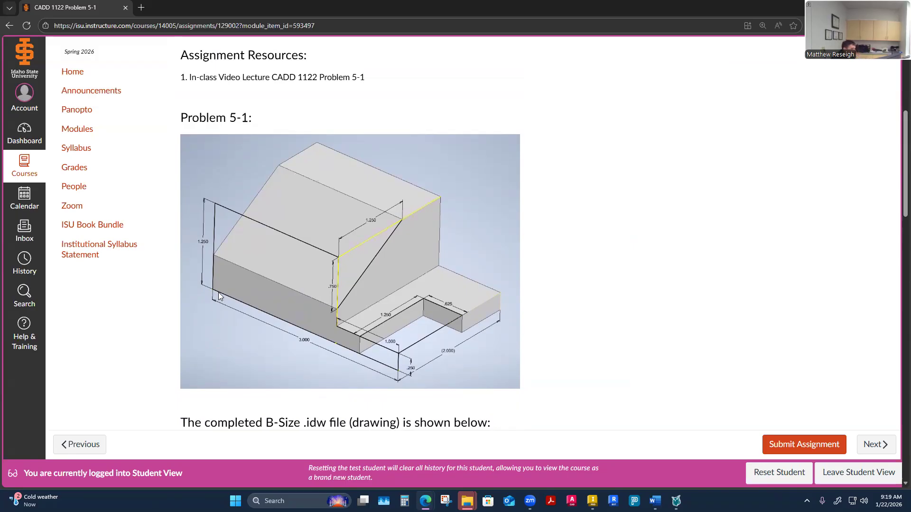
{"action": "key", "text": "super+Left"}
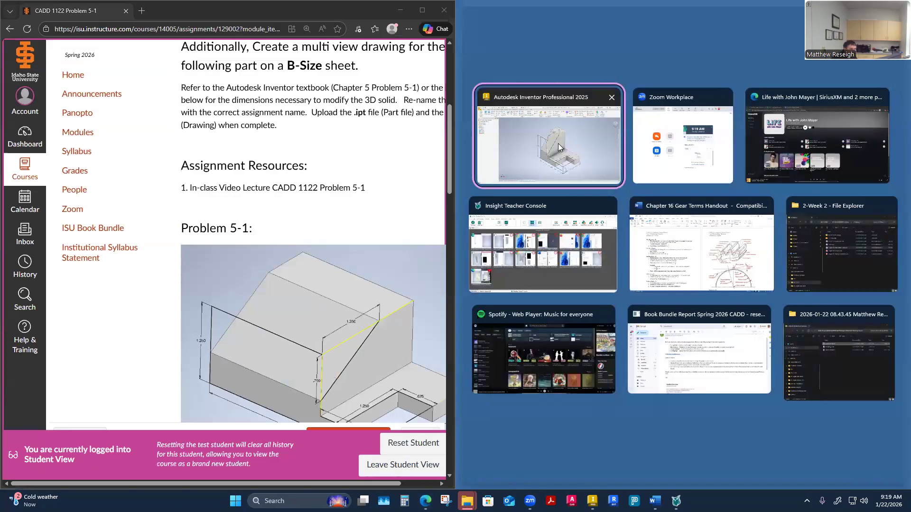
{"action": "left_click", "coordinate": [558, 143]}
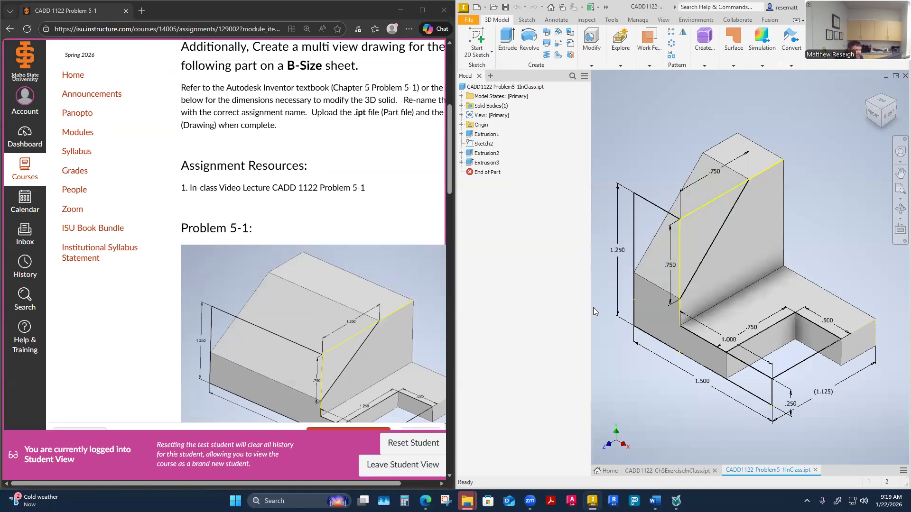
{"action": "scroll", "coordinate": [334, 366], "scroll_direction": "down", "scroll_amount": 2}
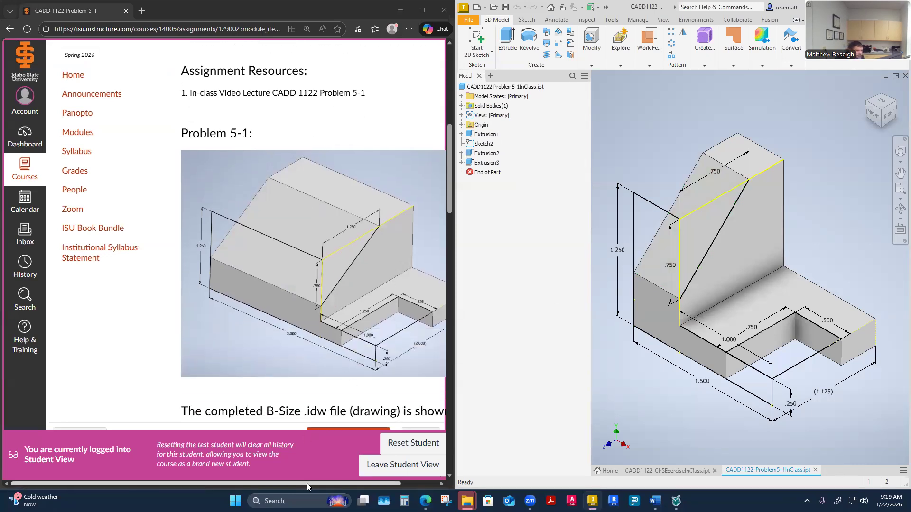
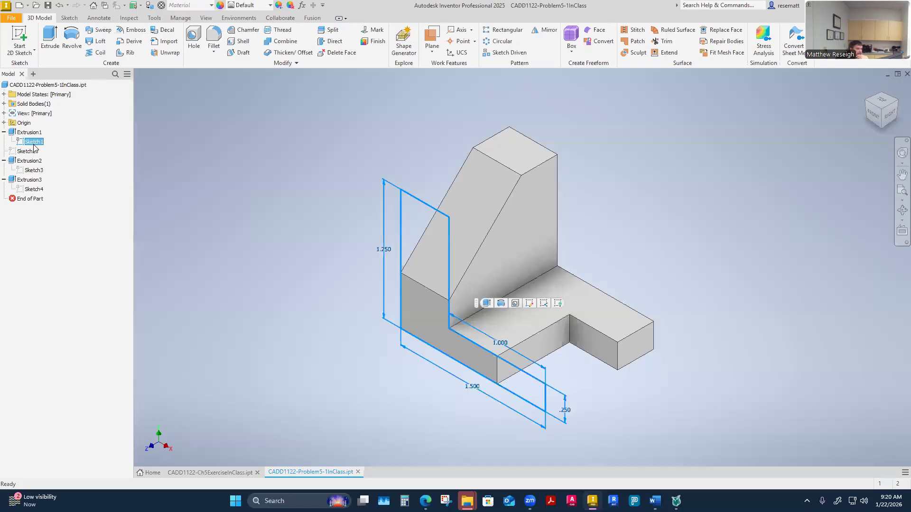
Deselect the base extrusion's sketch and save the part.
{"action": "left_click", "coordinate": [52, 269]}
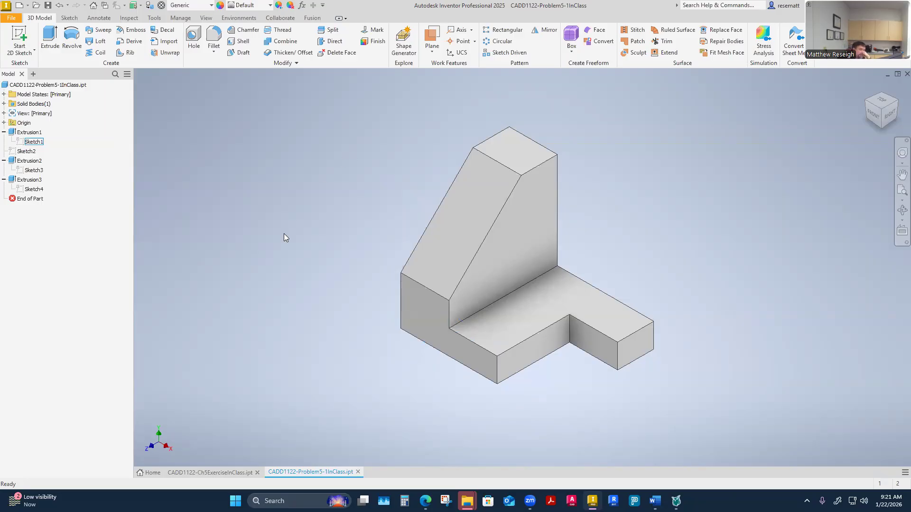
{"action": "left_click", "coordinate": [48, 85]}
{"action": "left_click", "coordinate": [261, 328]}
Edit Sketch1 under Extrusion1, set the profile's overall bottom length to 3 in, and finish the sketch.
{"action": "right_click", "coordinate": [32, 143]}
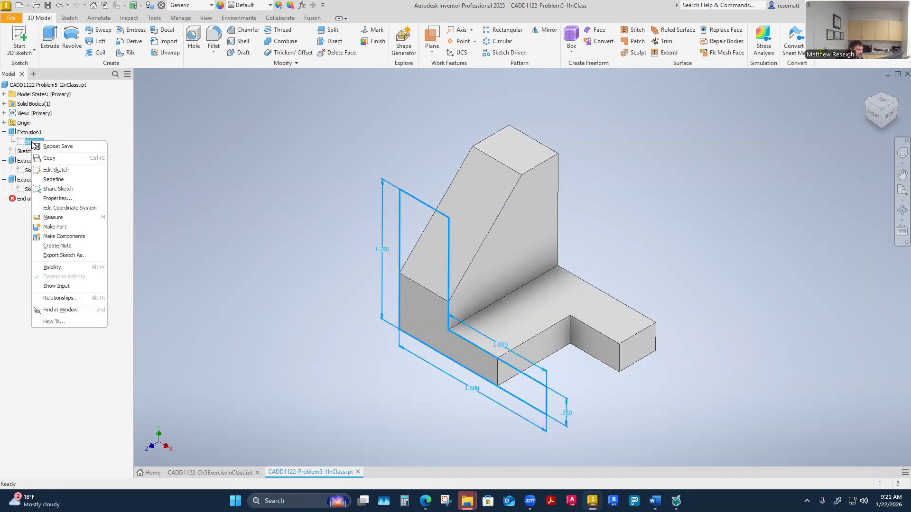
{"action": "left_click", "coordinate": [55, 170]}
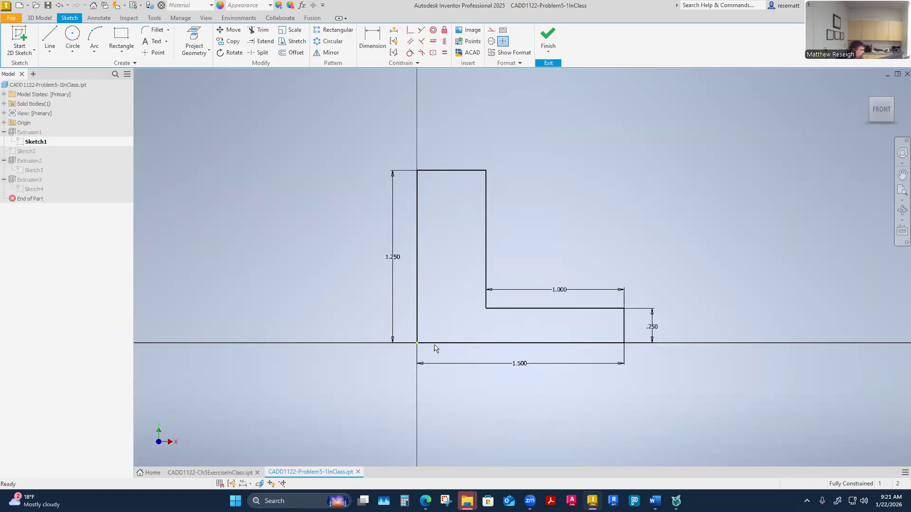
{"action": "double_click", "coordinate": [521, 363]}
{"action": "type", "text": "3"}
{"action": "key", "text": "Return"}
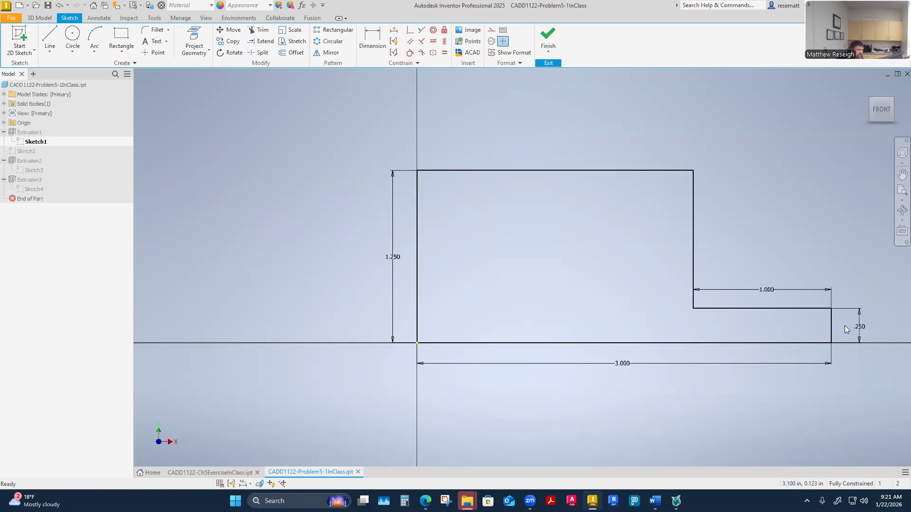
{"action": "scroll", "coordinate": [448, 293], "scroll_direction": "down", "scroll_amount": 4}
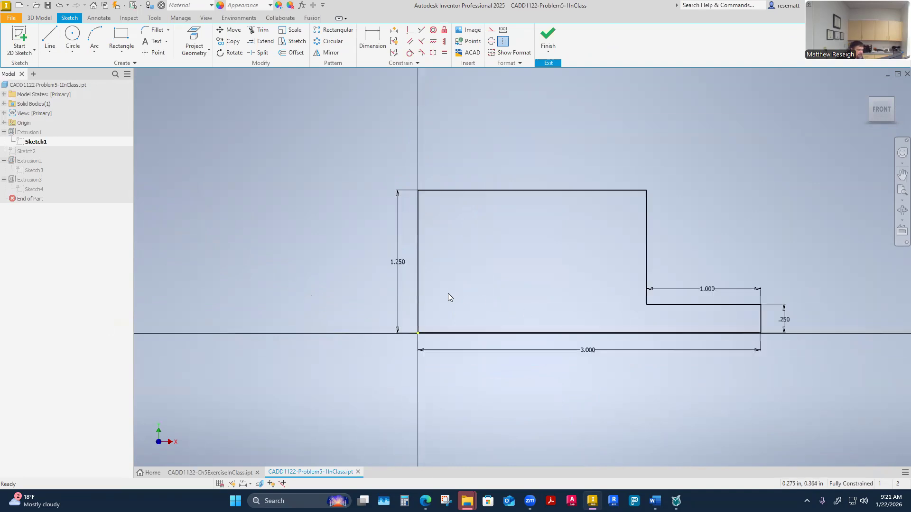
{"action": "left_click", "coordinate": [547, 38]}
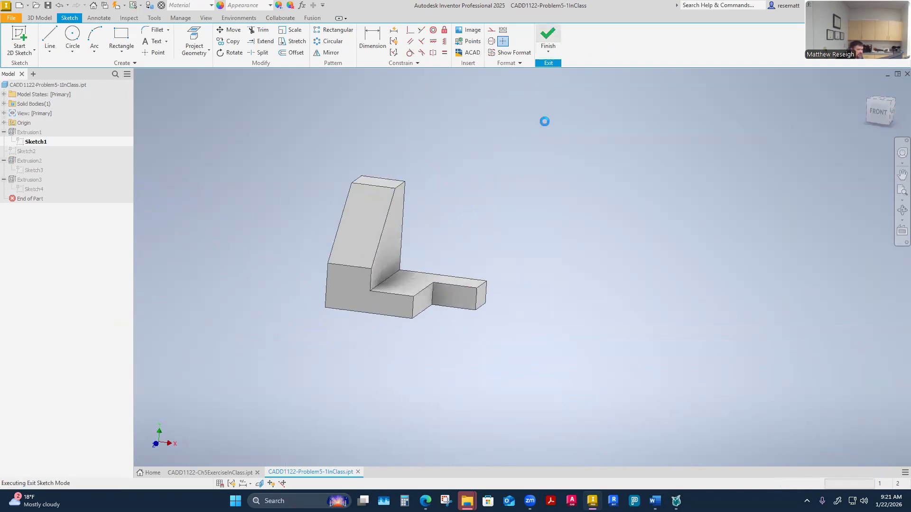
{"action": "scroll", "coordinate": [314, 120], "scroll_direction": "down", "scroll_amount": 3}
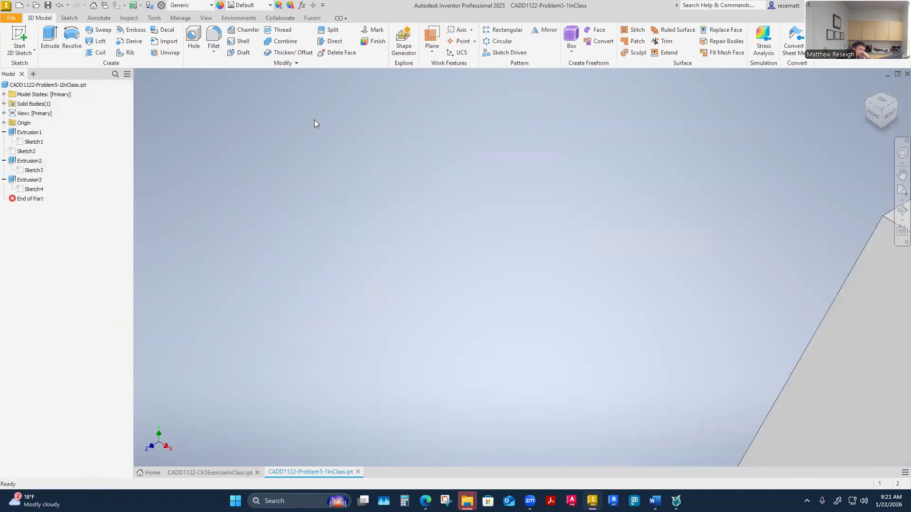
{"action": "scroll", "coordinate": [335, 128], "scroll_direction": "up", "scroll_amount": 4}
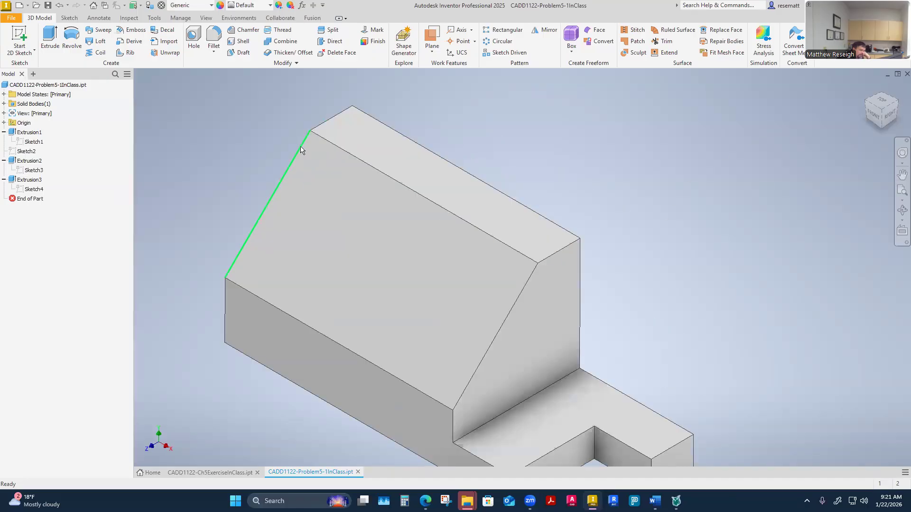
{"action": "scroll", "coordinate": [284, 164], "scroll_direction": "up", "scroll_amount": 2}
{"action": "scroll", "coordinate": [272, 186], "scroll_direction": "down", "scroll_amount": 4}
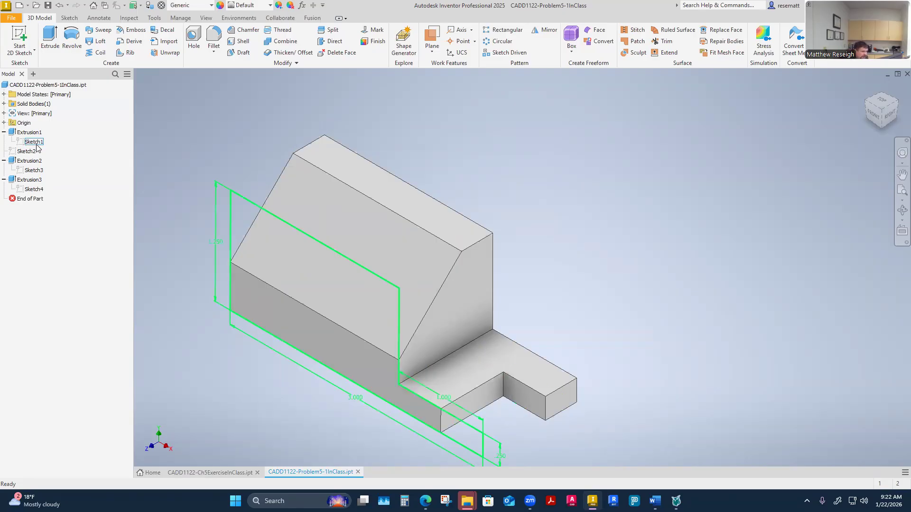
{"action": "right_click", "coordinate": [29, 132]}
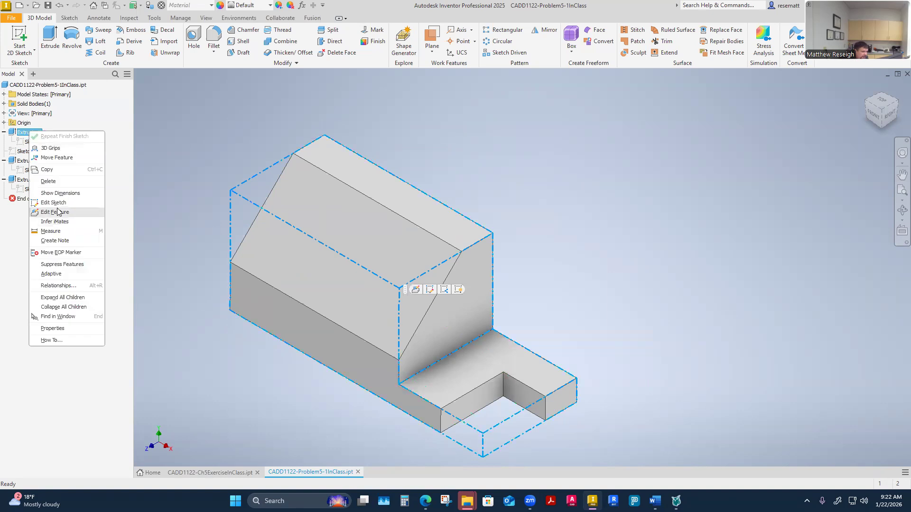
{"action": "left_click", "coordinate": [56, 213]}
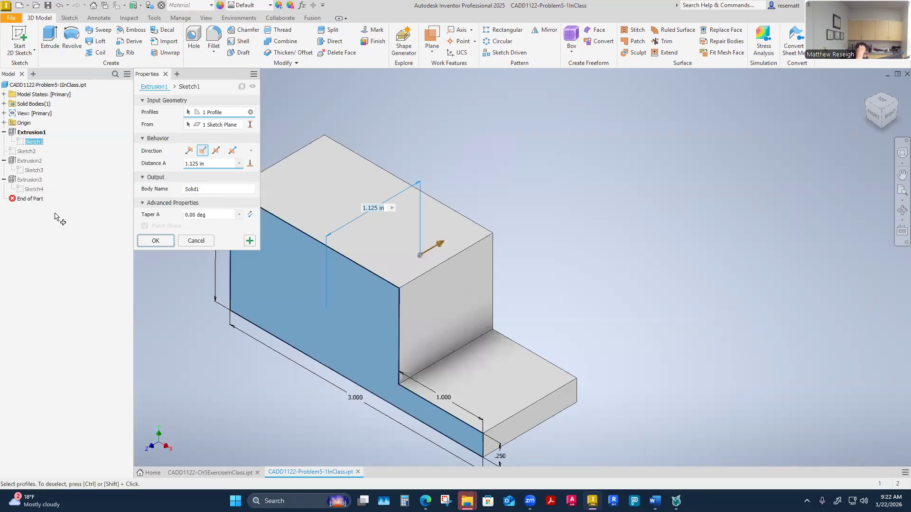
{"action": "left_click", "coordinate": [250, 112]}
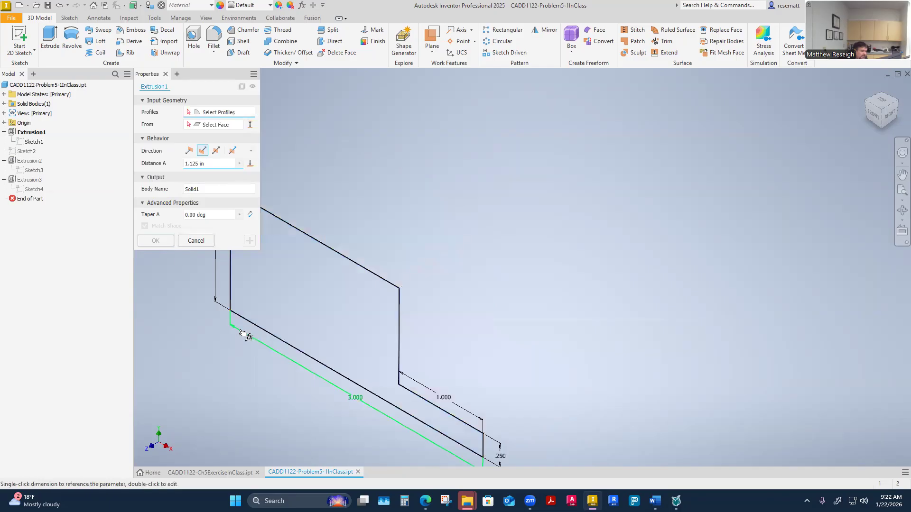
{"action": "left_click", "coordinate": [196, 241]}
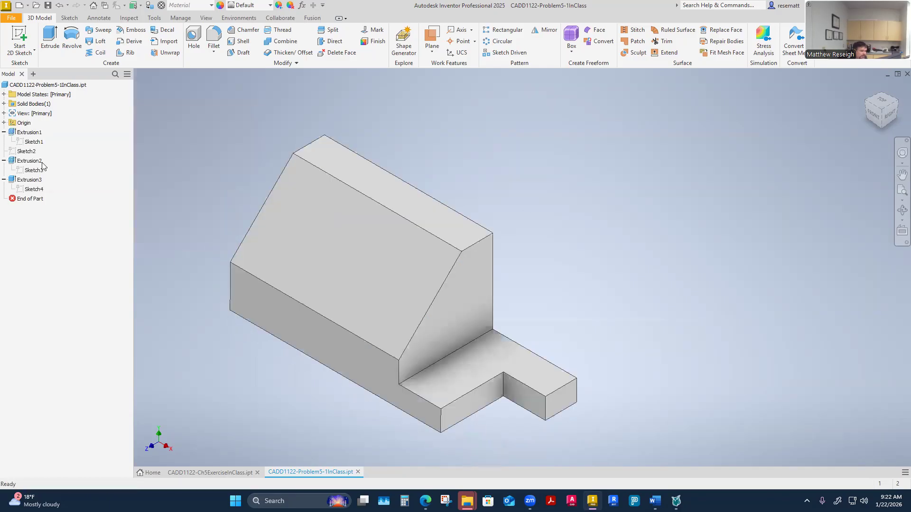
{"action": "right_click", "coordinate": [33, 142]}
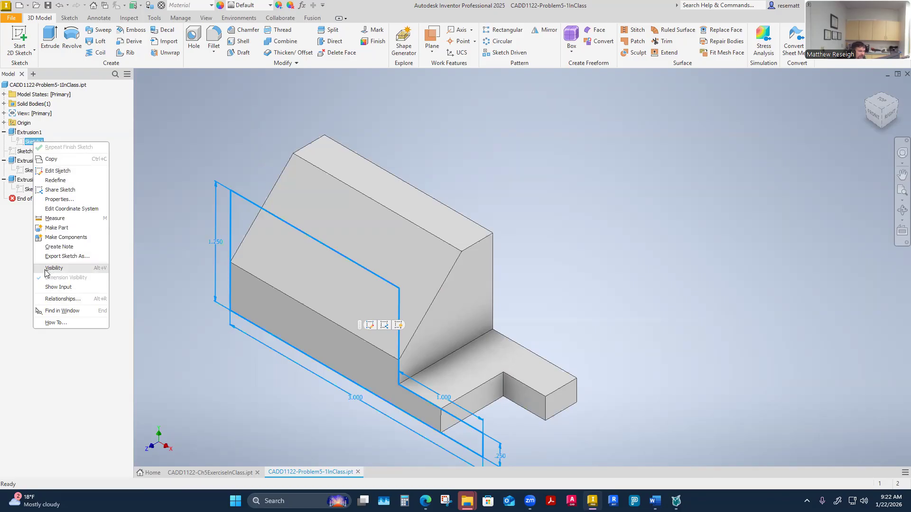
{"action": "left_click", "coordinate": [182, 334]}
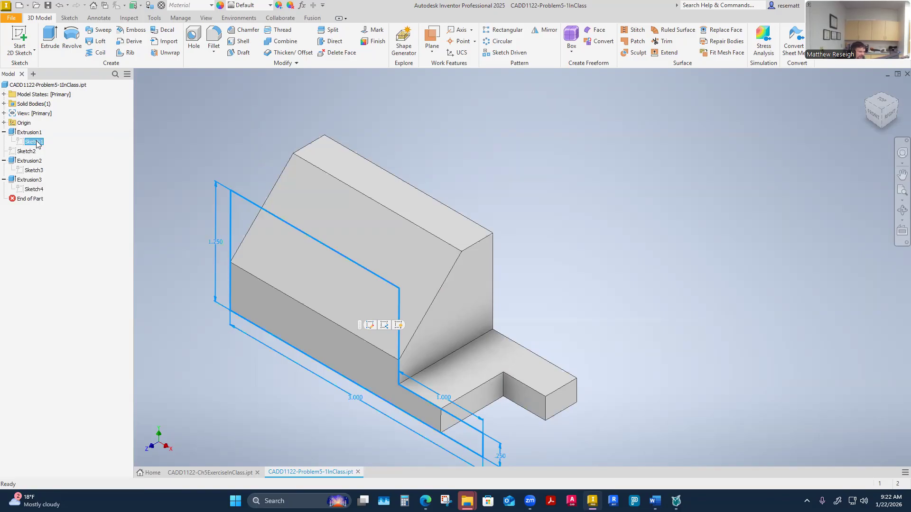
{"action": "left_click", "coordinate": [193, 220]}
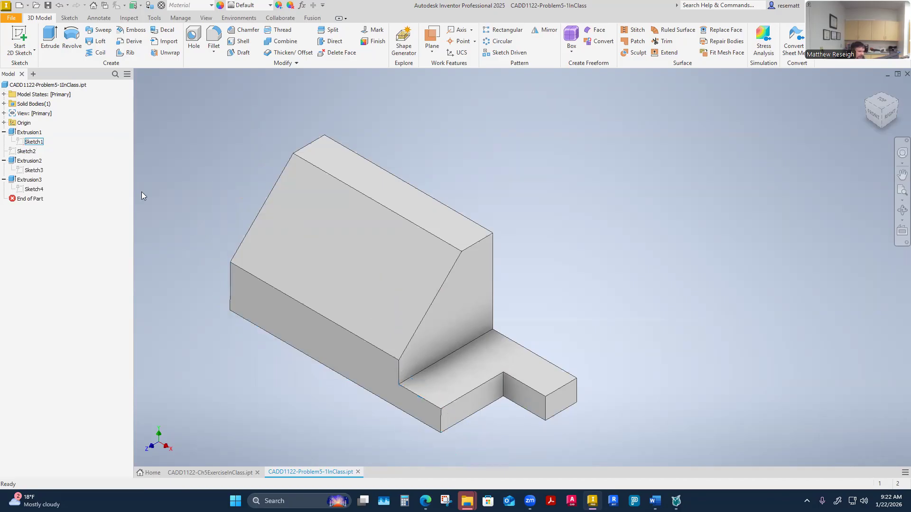
{"action": "left_click", "coordinate": [33, 133]}
{"action": "right_click", "coordinate": [33, 133]}
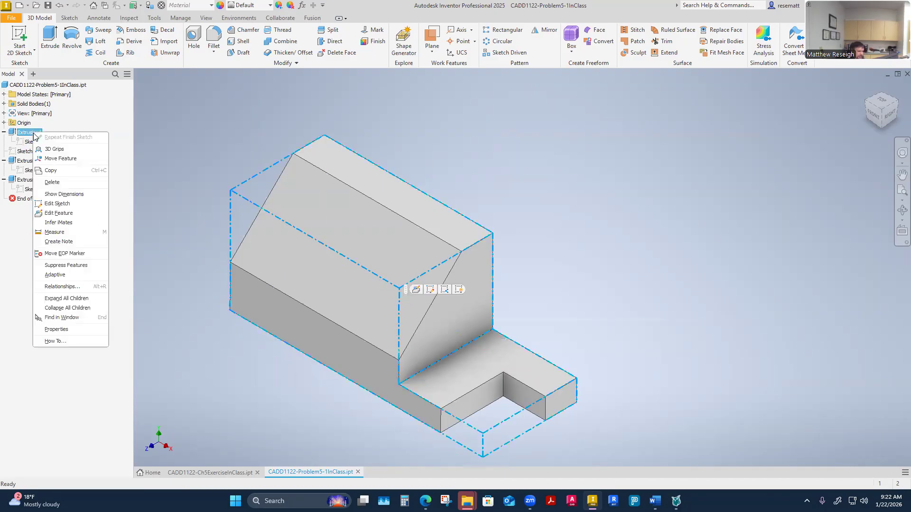
{"action": "left_click", "coordinate": [72, 214]}
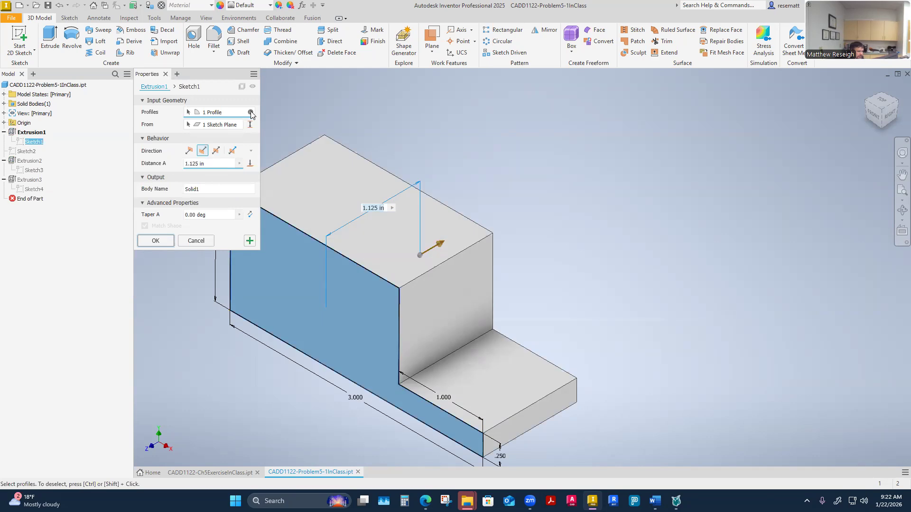
{"action": "left_click", "coordinate": [251, 113]}
{"action": "left_click", "coordinate": [196, 240]}
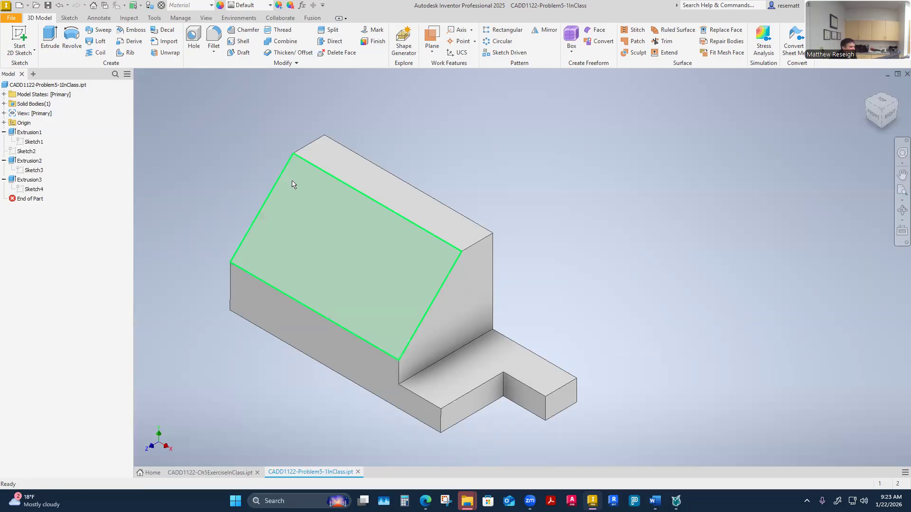
Reopen Sketch1 under Extrusion1 to review the base profile's dimensions, and finish the sketch without editing it.
{"action": "scroll", "coordinate": [523, 204], "scroll_direction": "up", "scroll_amount": 5}
{"action": "scroll", "coordinate": [524, 204], "scroll_direction": "down", "scroll_amount": 10}
{"action": "scroll", "coordinate": [488, 213], "scroll_direction": "up", "scroll_amount": 6}
{"action": "scroll", "coordinate": [539, 226], "scroll_direction": "down", "scroll_amount": 5}
{"action": "scroll", "coordinate": [582, 217], "scroll_direction": "up", "scroll_amount": 6}
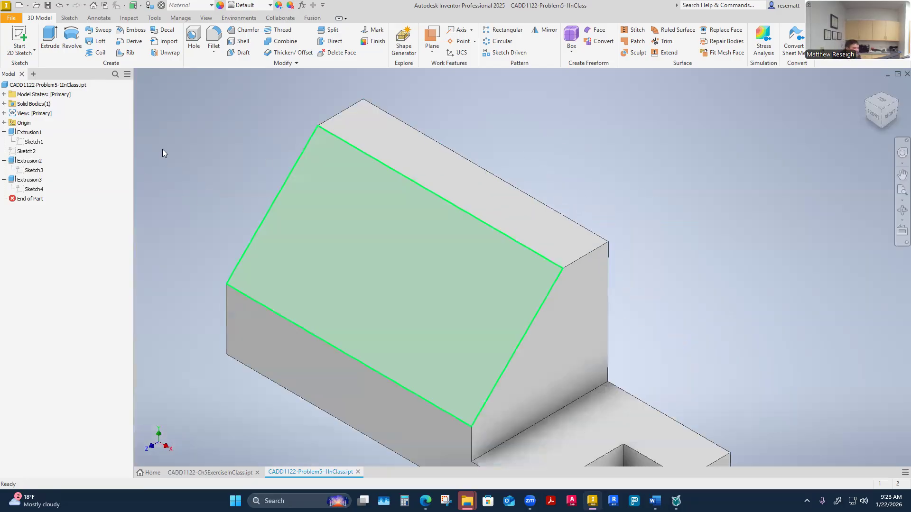
{"action": "right_click", "coordinate": [43, 141]}
{"action": "left_click", "coordinate": [52, 179]}
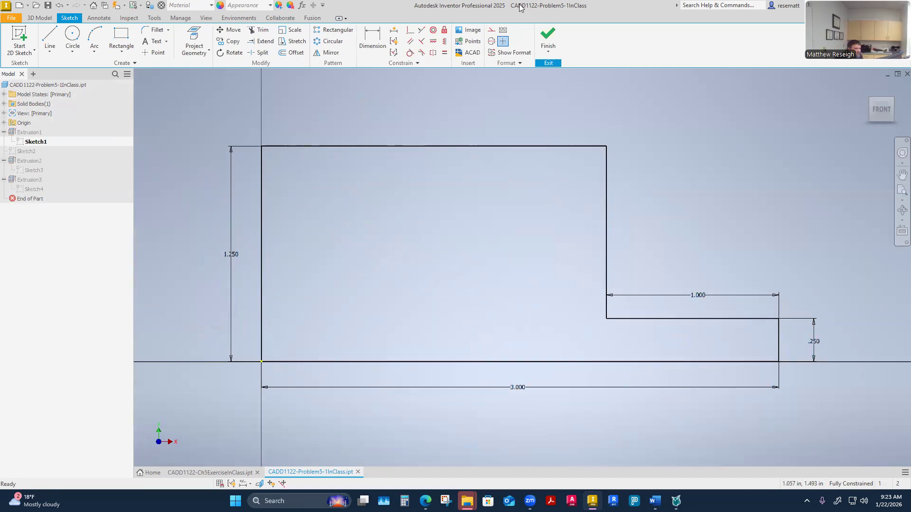
{"action": "left_click", "coordinate": [548, 38]}
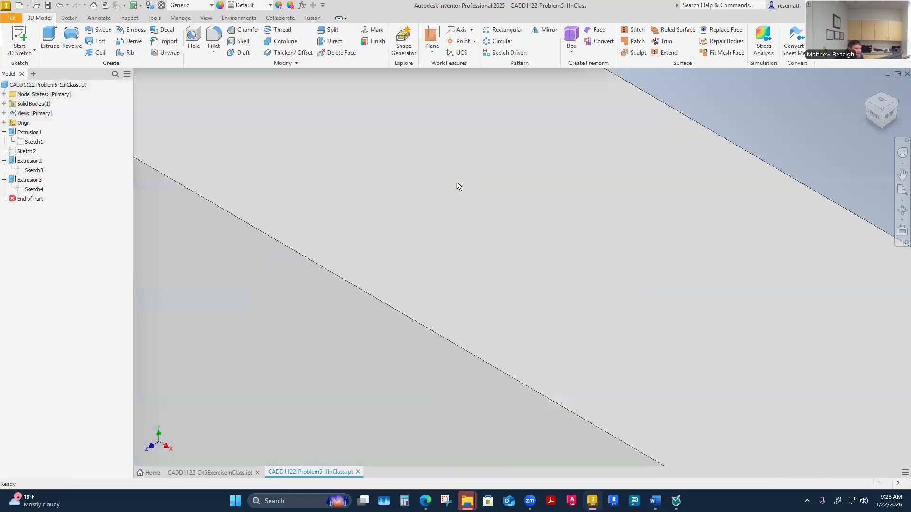
{"action": "scroll", "coordinate": [457, 187], "scroll_direction": "down", "scroll_amount": 3}
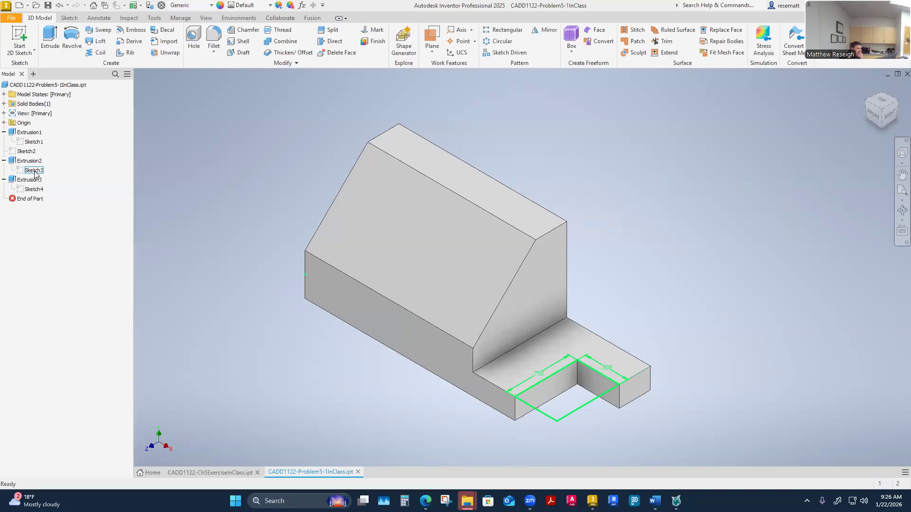
Edit the base Extrusion1 feature, set its distance to 2 in, and apply the change.
{"action": "left_click", "coordinate": [36, 143]}
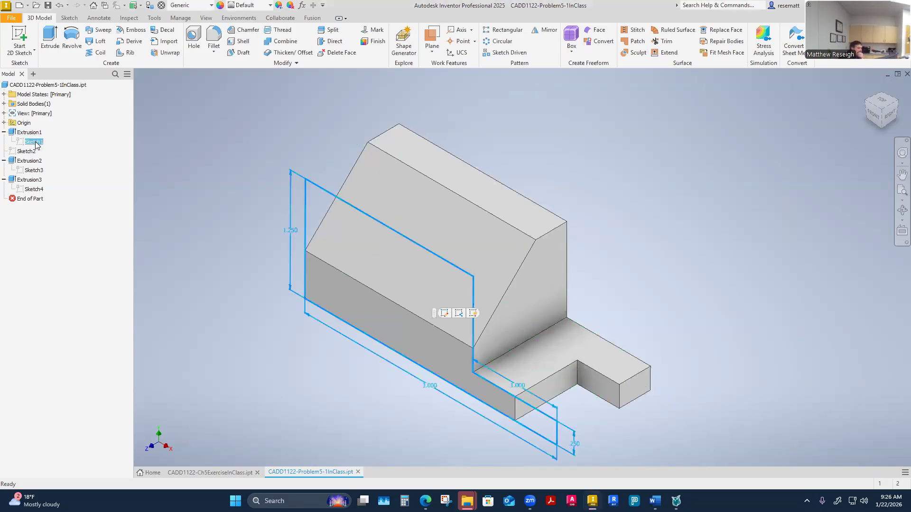
{"action": "left_click", "coordinate": [24, 133]}
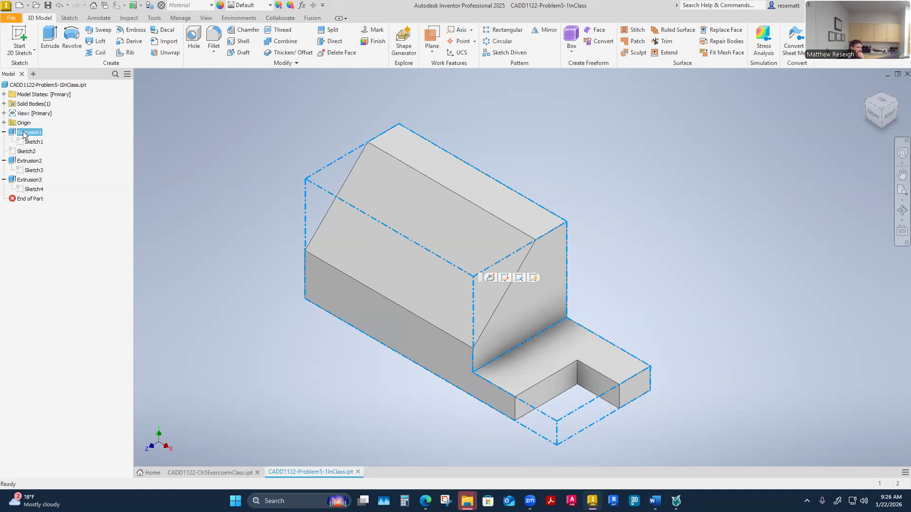
{"action": "right_click", "coordinate": [24, 134]}
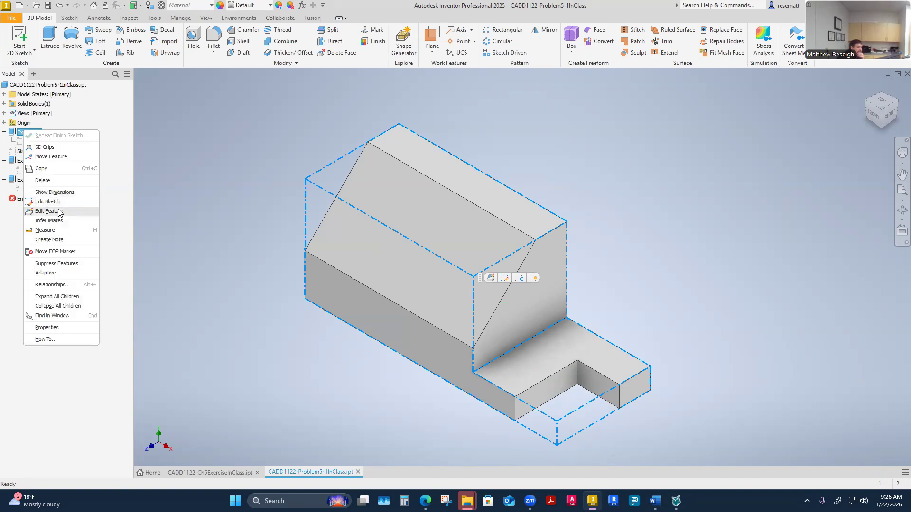
{"action": "left_click", "coordinate": [59, 211]}
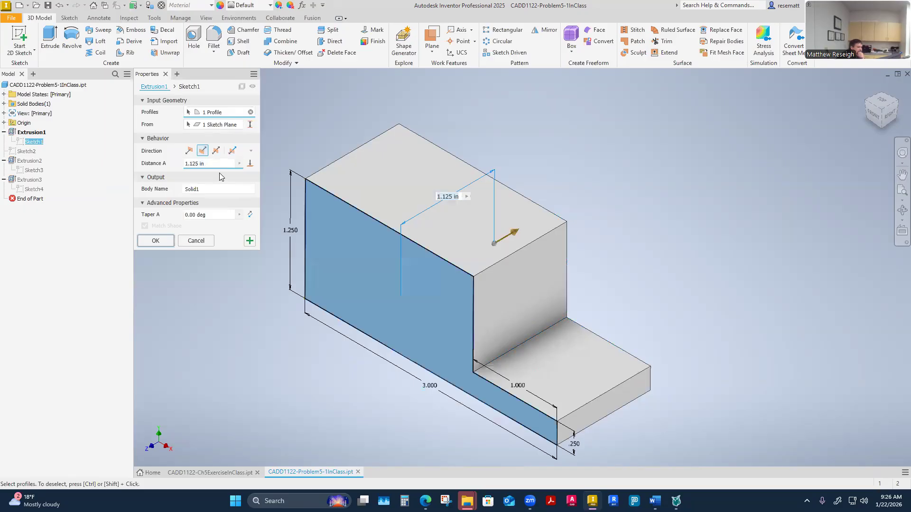
{"action": "left_click_drag", "start_coordinate": [214, 165], "coordinate": [161, 169]}
{"action": "type", "text": "2"}
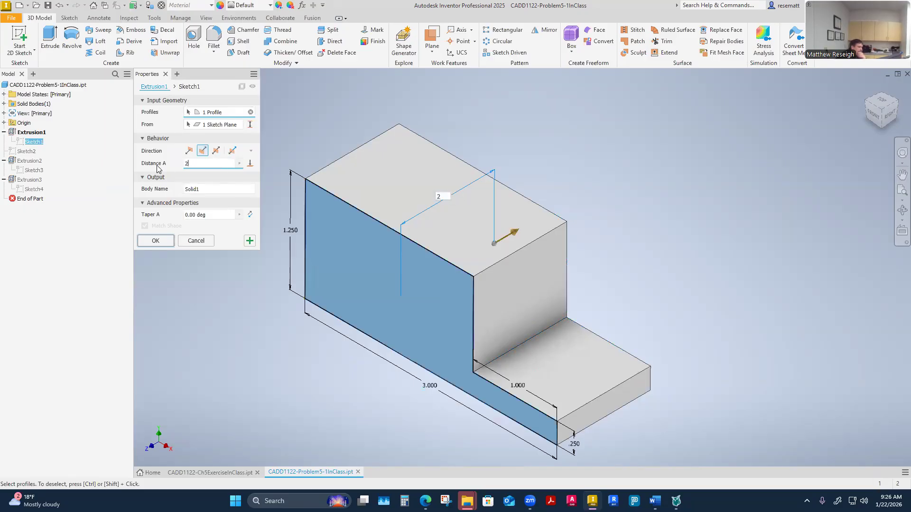
{"action": "left_click", "coordinate": [159, 245]}
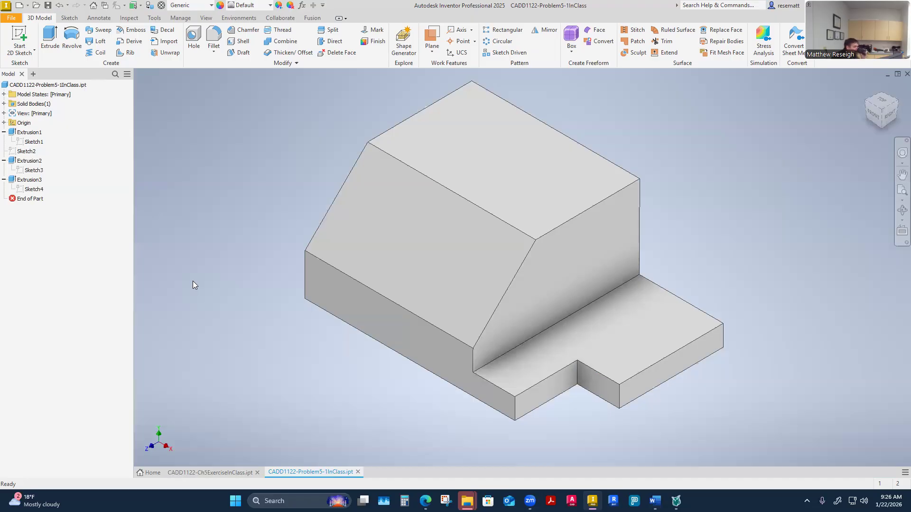
Make Sketch3 under Extrusion2 visible to review the corner notch's dimensions, and hide it again.
{"action": "left_click", "coordinate": [28, 161]}
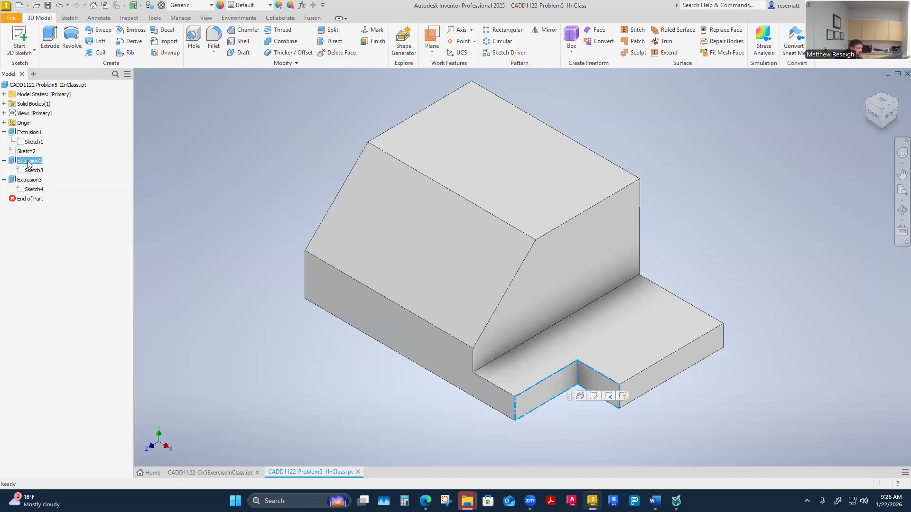
{"action": "left_click", "coordinate": [33, 171]}
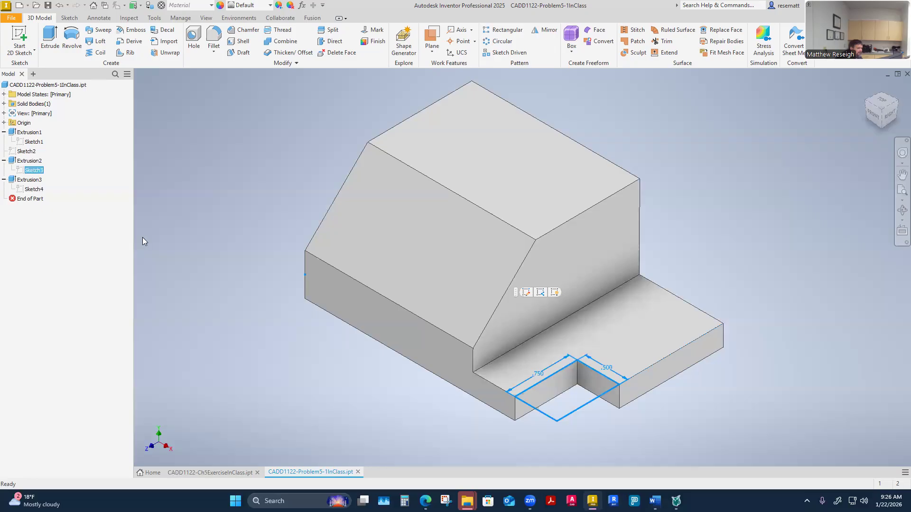
{"action": "left_click", "coordinate": [90, 219]}
{"action": "left_click", "coordinate": [35, 171]}
{"action": "right_click", "coordinate": [34, 171]}
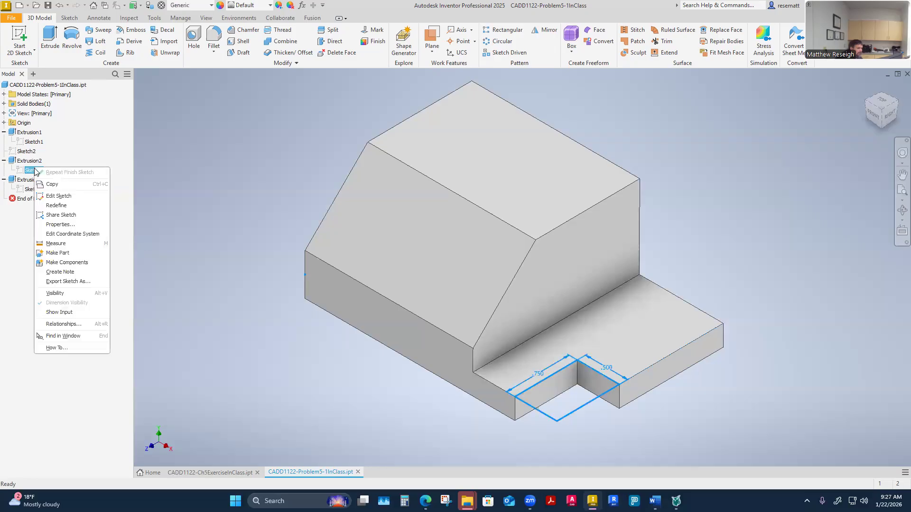
{"action": "left_click", "coordinate": [41, 295]}
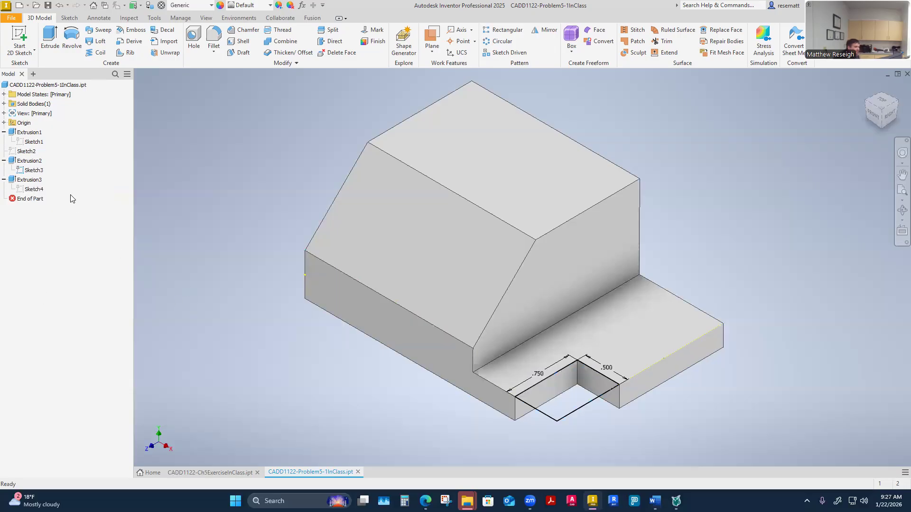
{"action": "right_click", "coordinate": [34, 171]}
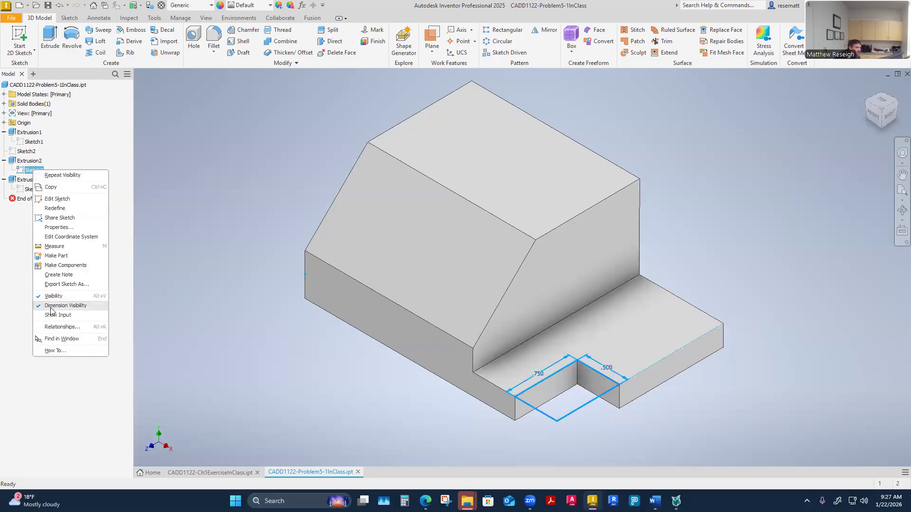
{"action": "left_click", "coordinate": [42, 296]}
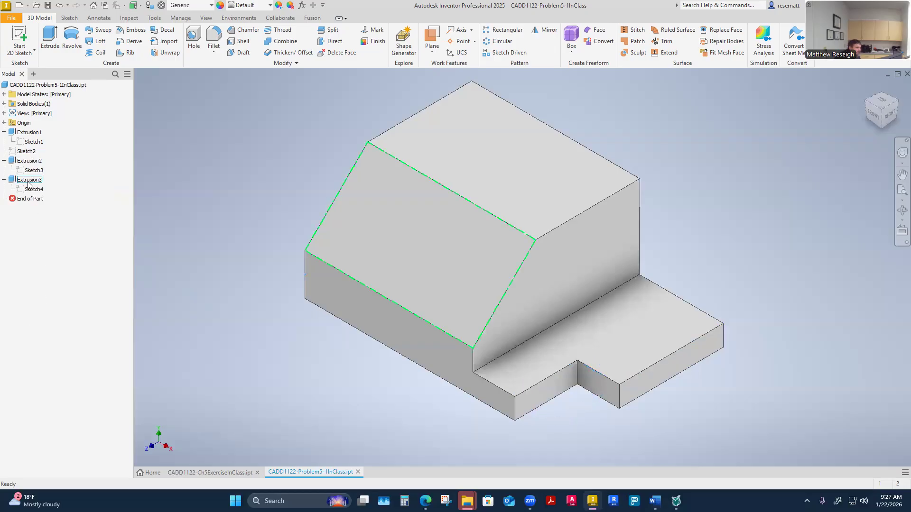
Open Sketch3 under Extrusion2 for editing, with the notch rectangle on the lower step in clear view.
{"action": "right_click", "coordinate": [32, 171]}
{"action": "left_click", "coordinate": [54, 198]}
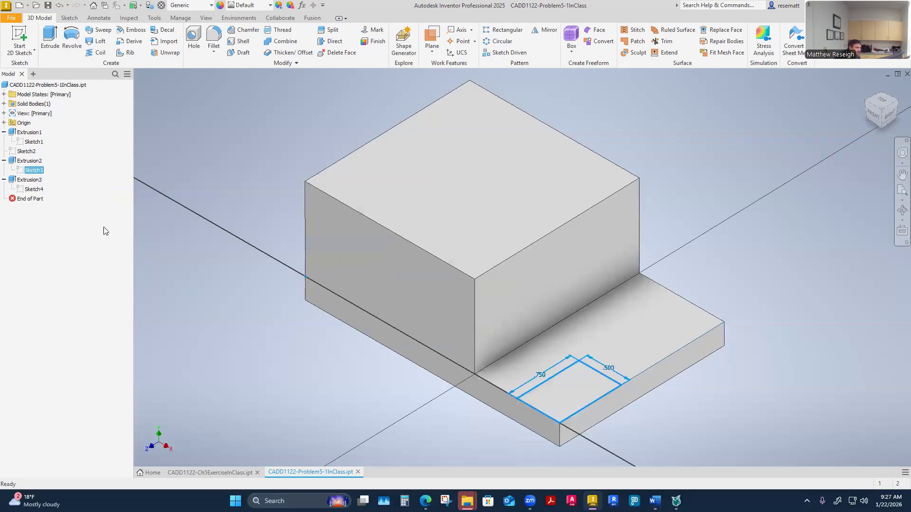
{"action": "mouse_move", "coordinate": [355, 300]}
{"action": "middle_mouse_down", "text": "shift"}
{"action": "mouse_move", "coordinate": [376, 315]}
{"action": "mouse_move", "coordinate": [351, 339]}
{"action": "middle_mouse_up", "text": "shift"}
{"action": "scroll", "coordinate": [327, 361], "scroll_direction": "down", "scroll_amount": 4}
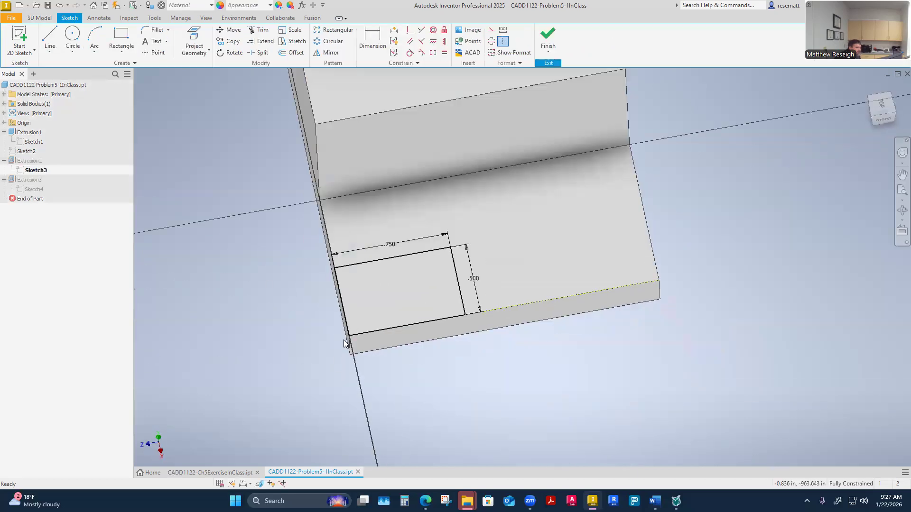
{"action": "mouse_move", "coordinate": [276, 365]}
{"action": "middle_mouse_down", "text": "shift"}
{"action": "mouse_move", "coordinate": [620, 376]}
{"action": "mouse_move", "coordinate": [616, 393]}
{"action": "mouse_move", "coordinate": [702, 266]}
{"action": "middle_mouse_up", "text": "shift"}
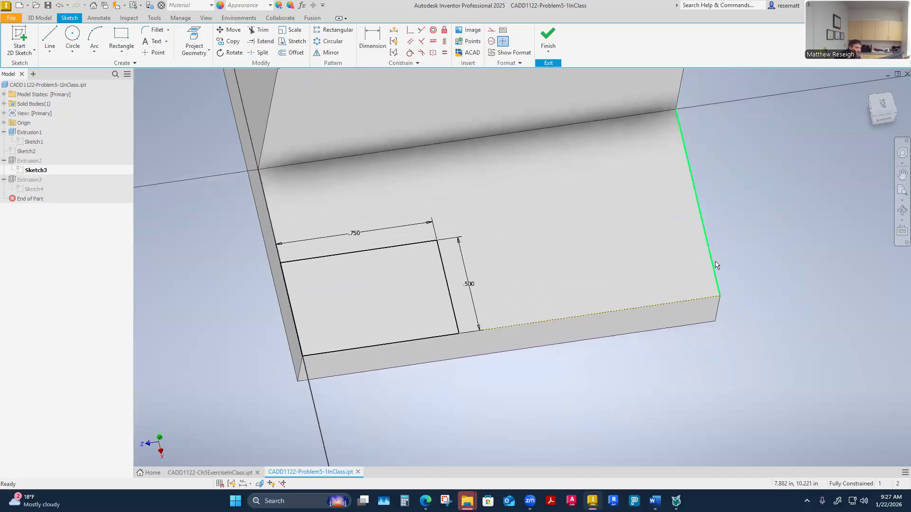
Examine how the notch rectangle and the projected edge in Sketch3 relate to the lower step's edges, and clear the selection.
{"action": "left_click", "coordinate": [712, 279]}
{"action": "key", "text": "Escape"}
{"action": "mouse_move", "coordinate": [691, 403]}
{"action": "middle_mouse_down", "text": "shift"}
{"action": "mouse_move", "coordinate": [437, 333]}
{"action": "mouse_move", "coordinate": [347, 272]}
{"action": "middle_mouse_up", "text": "shift"}
{"action": "scroll", "coordinate": [348, 272], "scroll_direction": "up", "scroll_amount": 3}
{"action": "left_click", "coordinate": [338, 192]}
{"action": "middle_click_drag", "start_coordinate": [427, 313], "coordinate": [552, 422], "text": "shift"}
{"action": "left_click", "coordinate": [617, 328]}
{"action": "scroll", "coordinate": [613, 357], "scroll_direction": "down", "scroll_amount": 2}
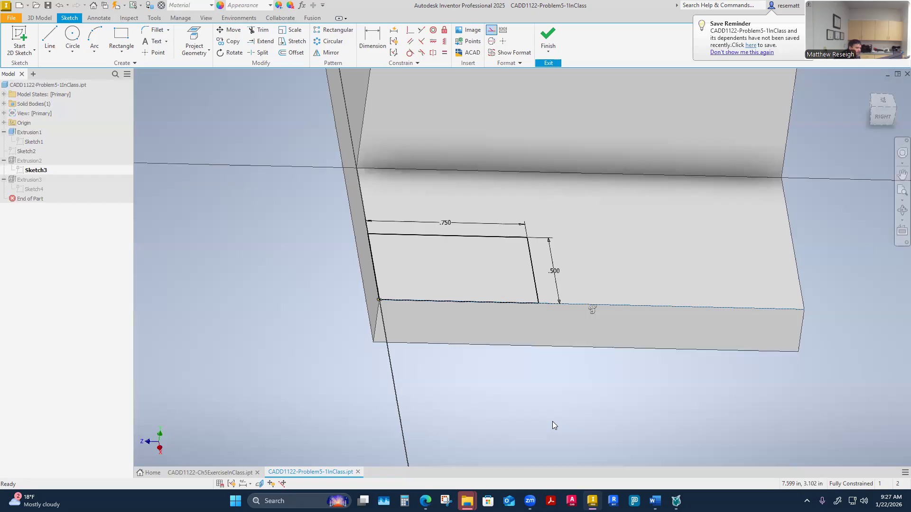
{"action": "mouse_move", "coordinate": [552, 421]}
{"action": "middle_mouse_down", "text": "shift"}
{"action": "mouse_move", "coordinate": [533, 425]}
{"action": "mouse_move", "coordinate": [593, 421]}
{"action": "mouse_move", "coordinate": [573, 417]}
{"action": "mouse_move", "coordinate": [521, 445]}
{"action": "mouse_move", "coordinate": [546, 422]}
{"action": "mouse_move", "coordinate": [489, 422]}
{"action": "middle_mouse_up", "text": "shift"}
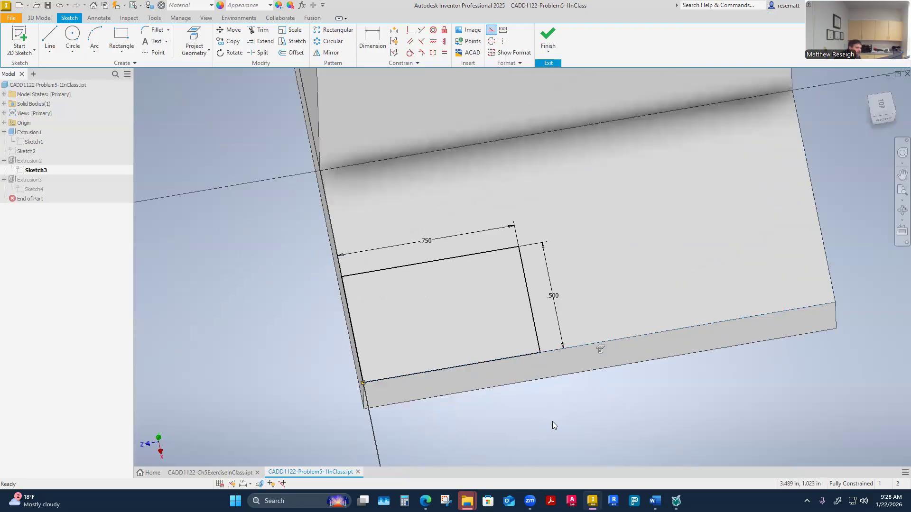
{"action": "middle_click_drag", "start_coordinate": [552, 422], "coordinate": [550, 423], "text": "shift"}
{"action": "key", "text": "Escape"}
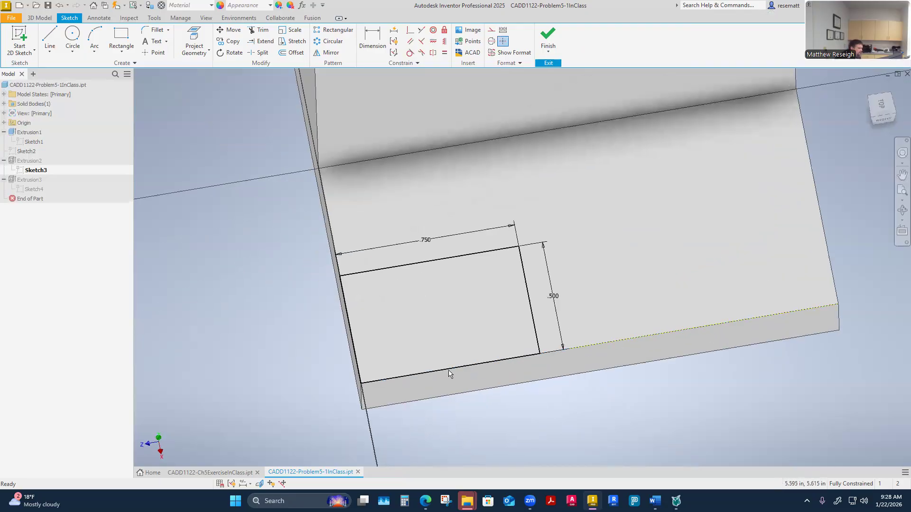
Set the length of the notch rectangle in Sketch3 to 1.25 in and finish the sketch.
{"action": "double_click", "coordinate": [423, 240]}
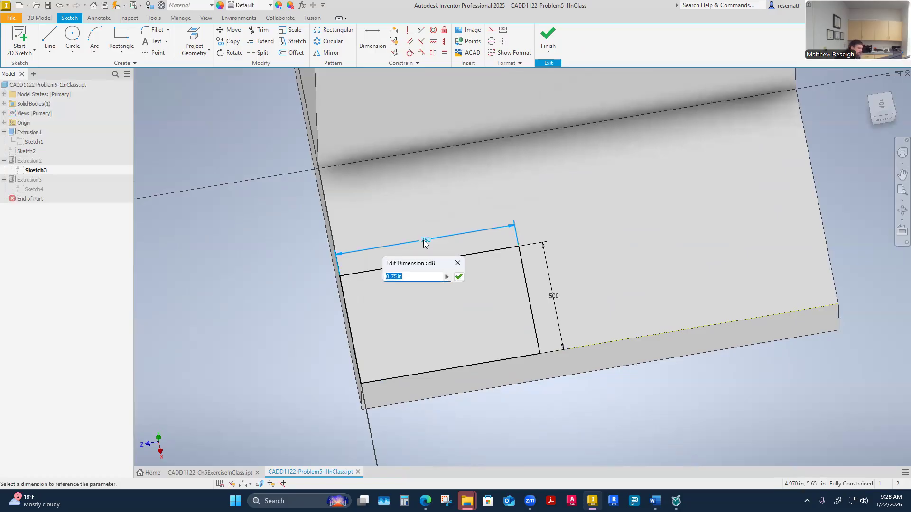
{"action": "type", "text": "1.25"}
{"action": "key", "text": "Return"}
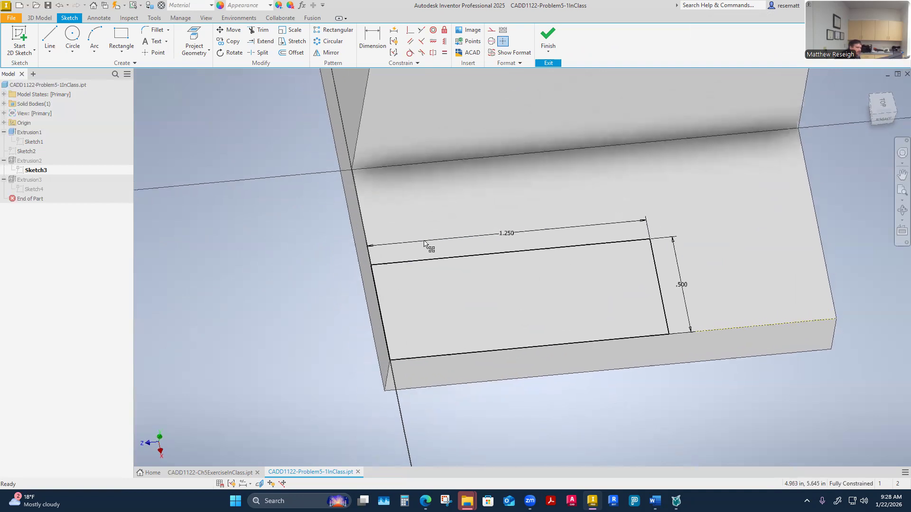
{"action": "scroll", "coordinate": [424, 244], "scroll_direction": "down", "scroll_amount": 5}
{"action": "left_click", "coordinate": [548, 38]}
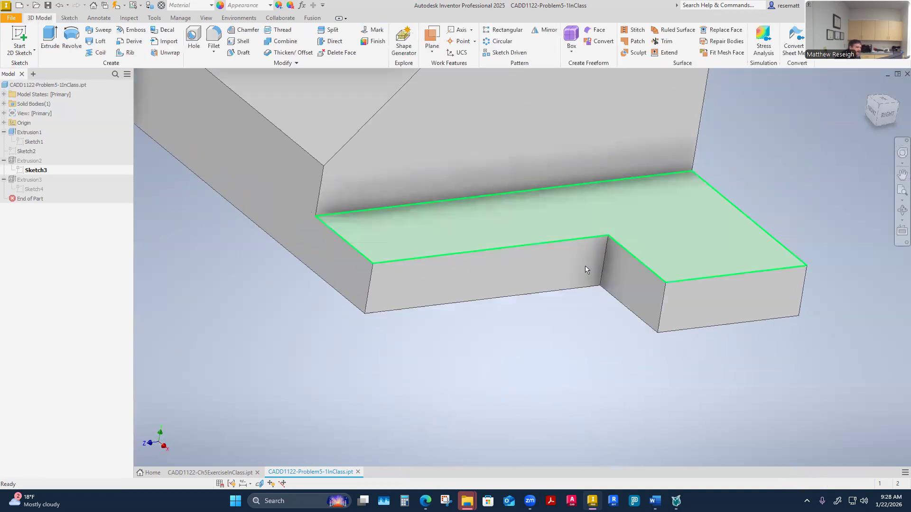
Open Extrusion2 for editing to review the notch cut's direction and depth from several angles, and accept its existing settings.
{"action": "middle_click_drag", "start_coordinate": [456, 456], "coordinate": [434, 276], "text": "shift"}
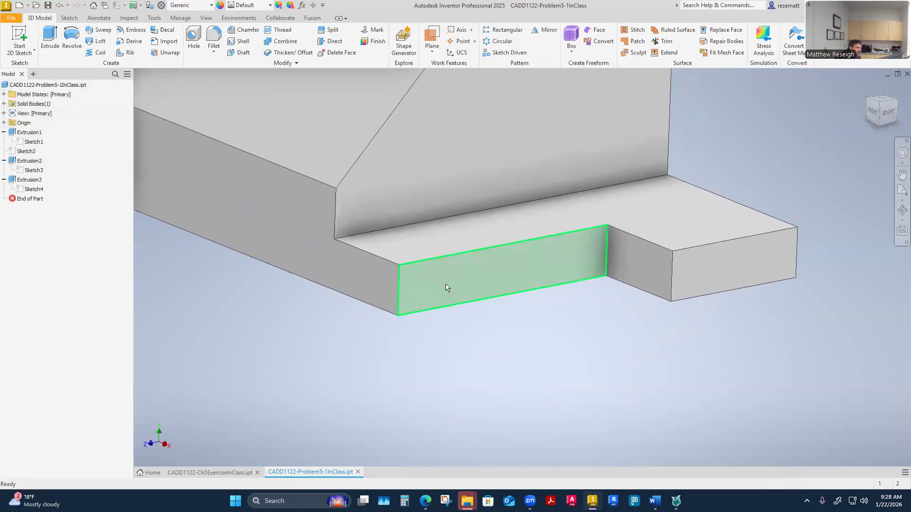
{"action": "left_click", "coordinate": [27, 161]}
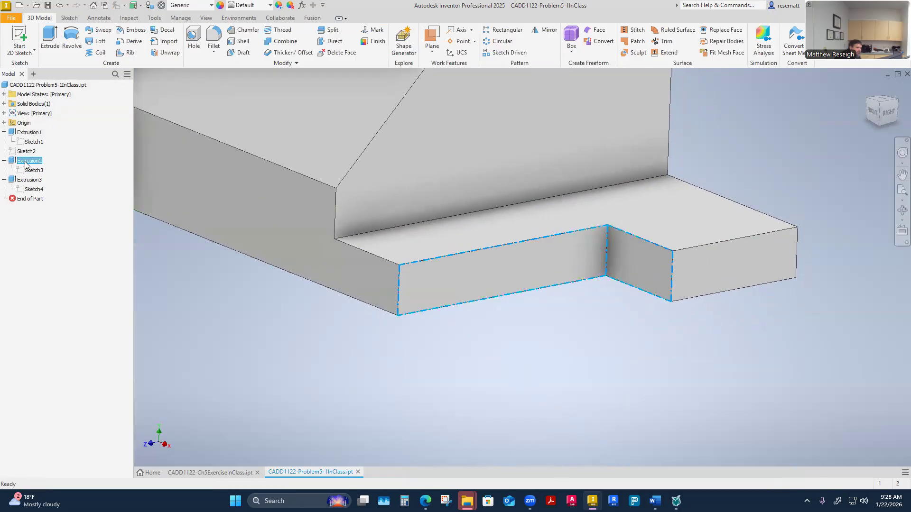
{"action": "right_click", "coordinate": [26, 163]}
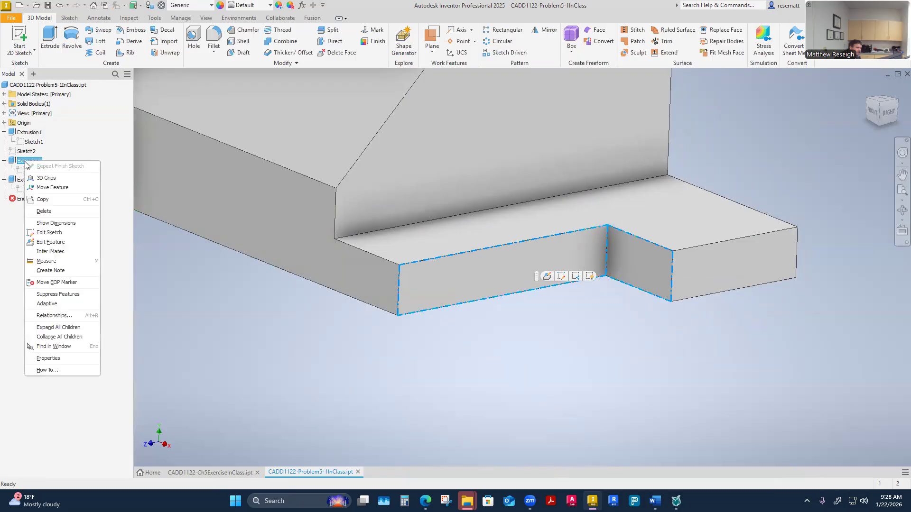
{"action": "left_click", "coordinate": [54, 246]}
{"action": "middle_click_drag", "start_coordinate": [412, 384], "coordinate": [426, 329], "text": "shift"}
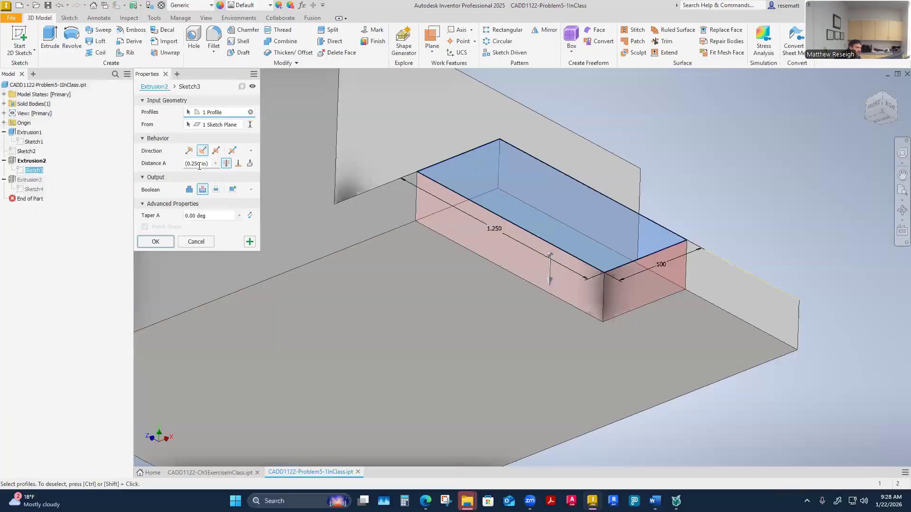
{"action": "middle_click_drag", "start_coordinate": [467, 195], "coordinate": [475, 257], "text": "shift"}
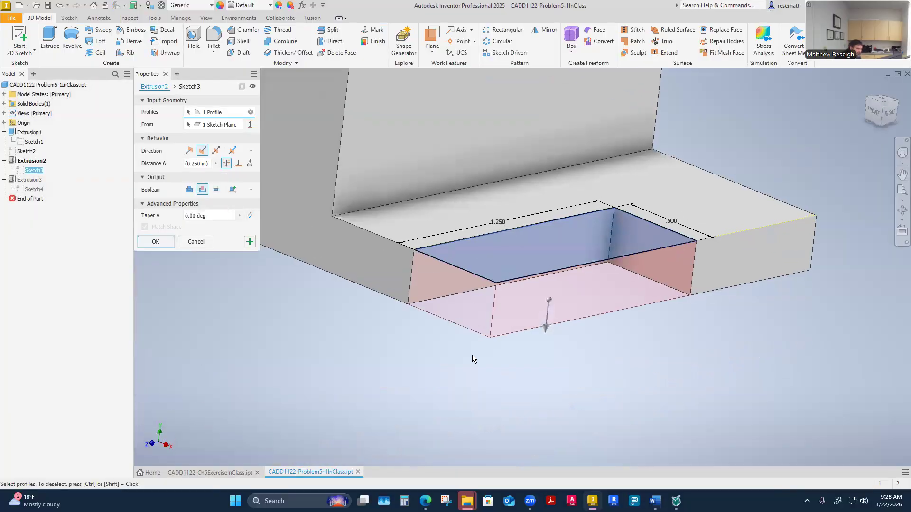
{"action": "middle_click_drag", "start_coordinate": [471, 359], "coordinate": [446, 399], "text": "shift"}
{"action": "middle_click_drag", "start_coordinate": [412, 265], "coordinate": [448, 392], "text": "shift"}
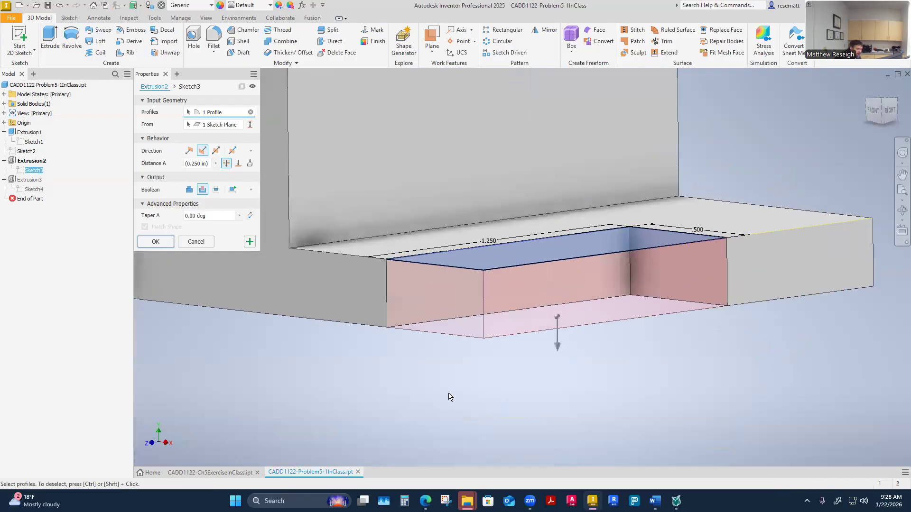
{"action": "middle_click_drag", "start_coordinate": [396, 286], "coordinate": [267, 322], "text": "shift"}
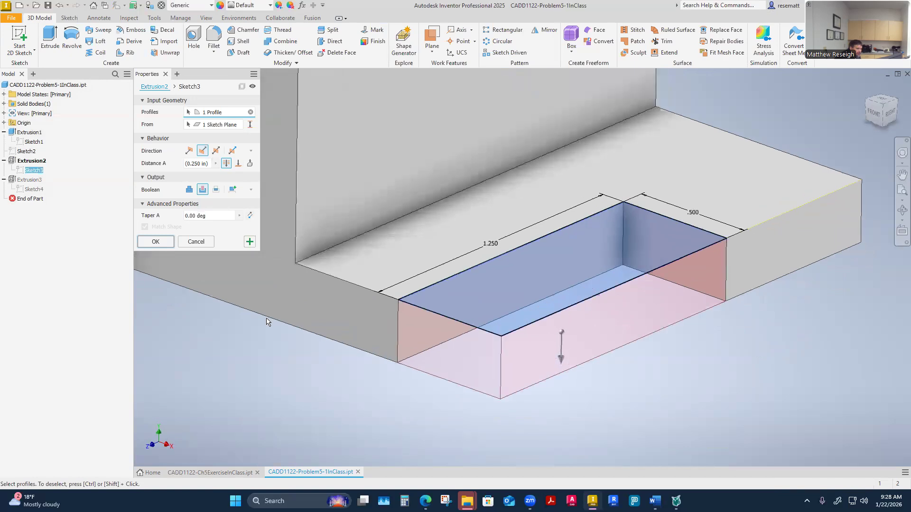
{"action": "left_click", "coordinate": [155, 242]}
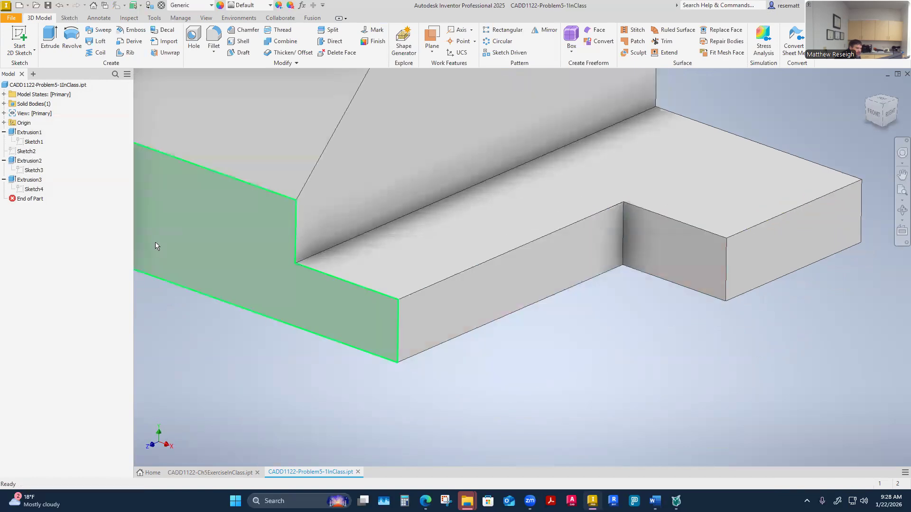
Inspect the sloped face made by Extrusion3, and open its Sketch4 for editing in the isometric home view.
{"action": "scroll", "coordinate": [261, 386], "scroll_direction": "down", "scroll_amount": 3}
{"action": "left_click", "coordinate": [34, 189]}
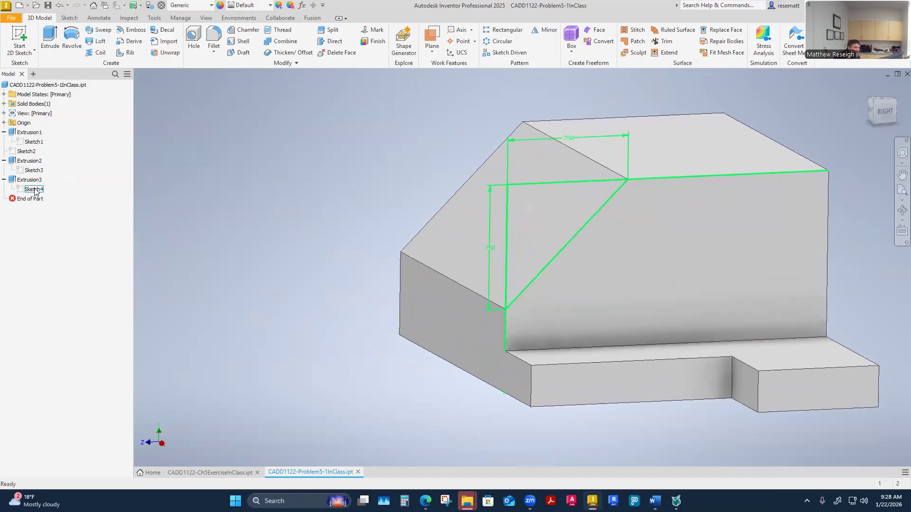
{"action": "left_click", "coordinate": [19, 179]}
{"action": "middle_click_drag", "start_coordinate": [465, 250], "coordinate": [552, 266], "text": "shift"}
{"action": "middle_click_drag", "start_coordinate": [411, 277], "coordinate": [552, 251], "text": "shift"}
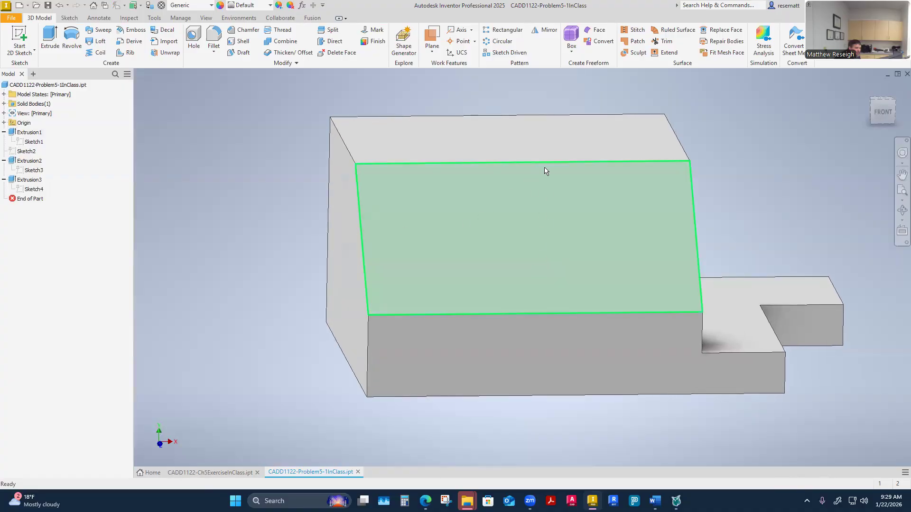
{"action": "middle_click_drag", "start_coordinate": [571, 299], "coordinate": [728, 273], "text": "shift"}
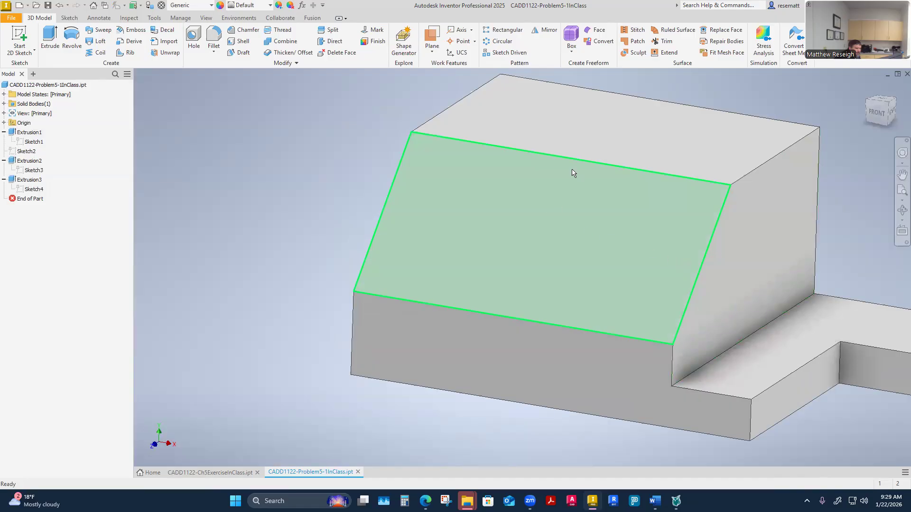
{"action": "middle_click_drag", "start_coordinate": [321, 195], "coordinate": [185, 266], "text": "shift"}
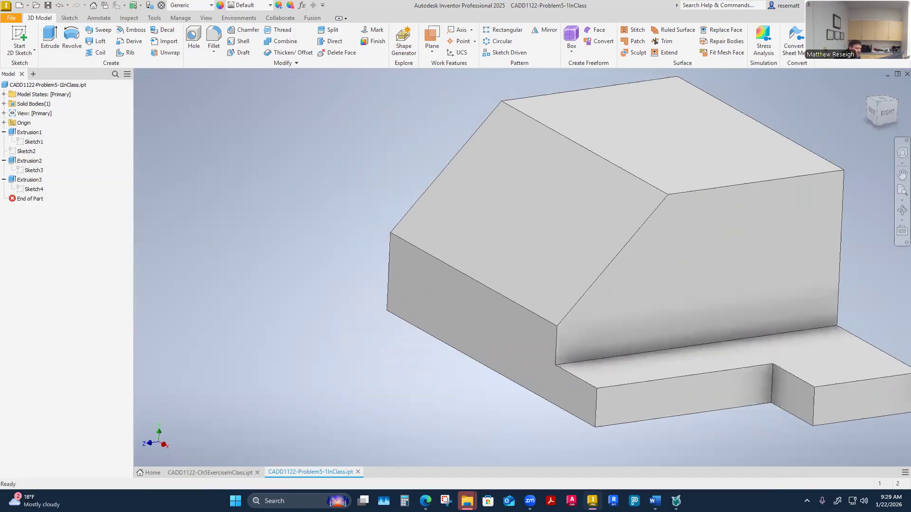
{"action": "left_click", "coordinate": [38, 190]}
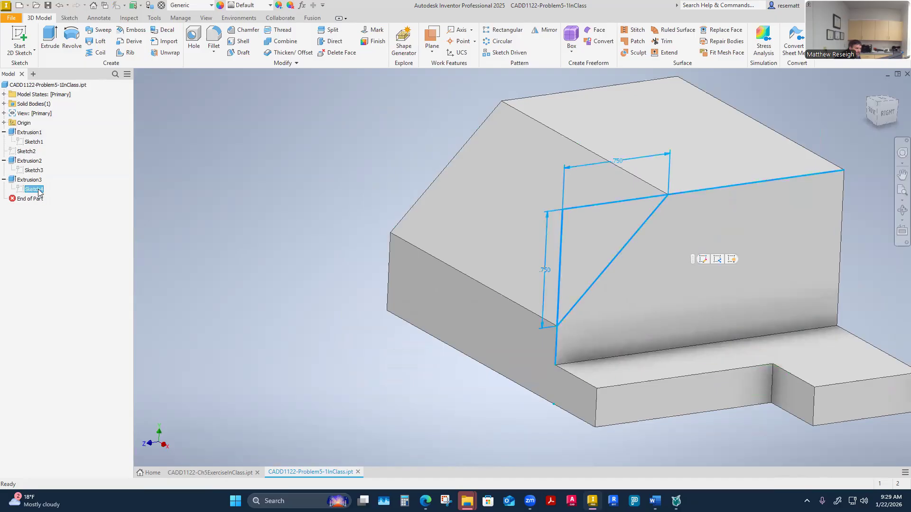
{"action": "right_click", "coordinate": [40, 191]}
{"action": "left_click", "coordinate": [71, 221]}
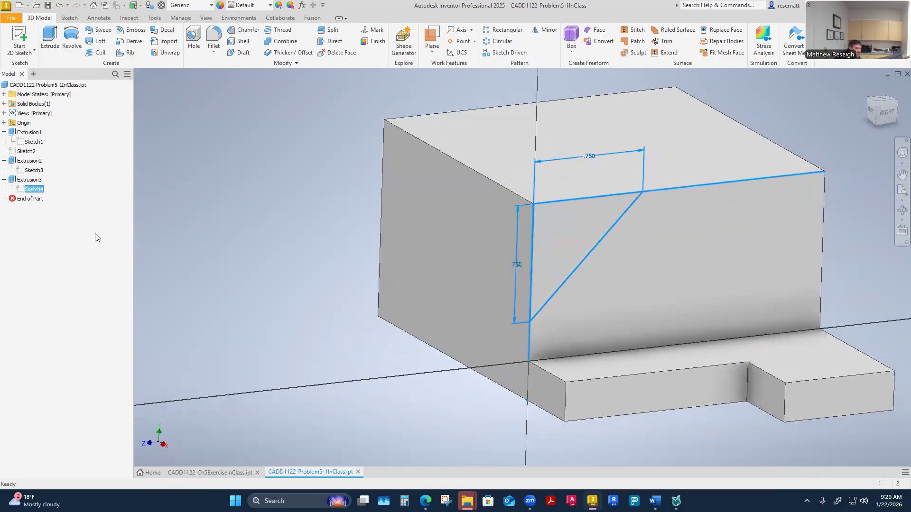
{"action": "key", "text": "F6"}
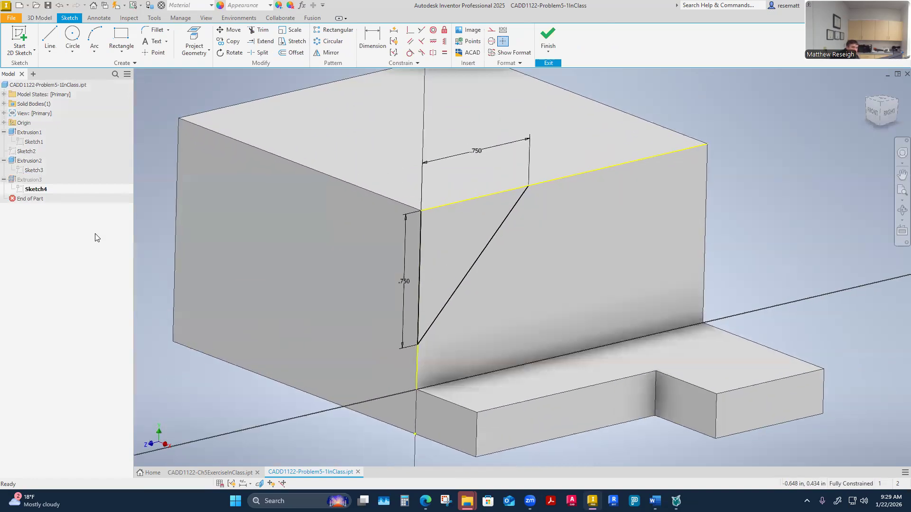
Examine how the triangle's lines in Sketch4 relate to the projected top and vertical edges of the block, and clear the selection.
{"action": "scroll", "coordinate": [493, 328], "scroll_direction": "down", "scroll_amount": 5}
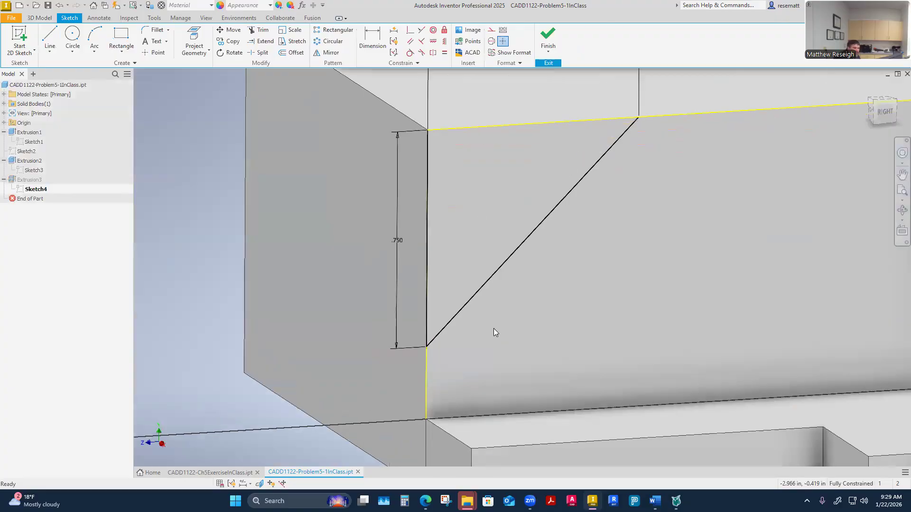
{"action": "left_click", "coordinate": [440, 320]}
{"action": "left_click", "coordinate": [408, 278]}
{"action": "left_click", "coordinate": [448, 251]}
{"action": "left_click", "coordinate": [460, 97]}
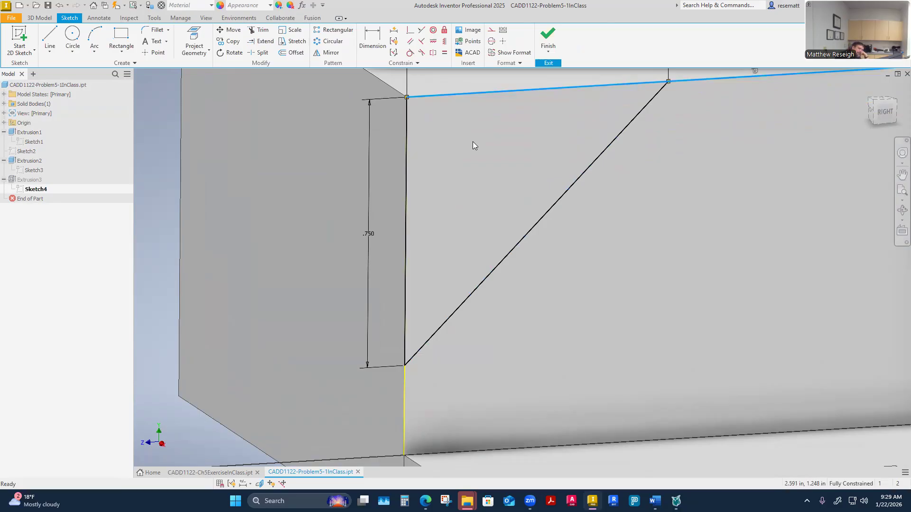
{"action": "left_click", "coordinate": [638, 287]}
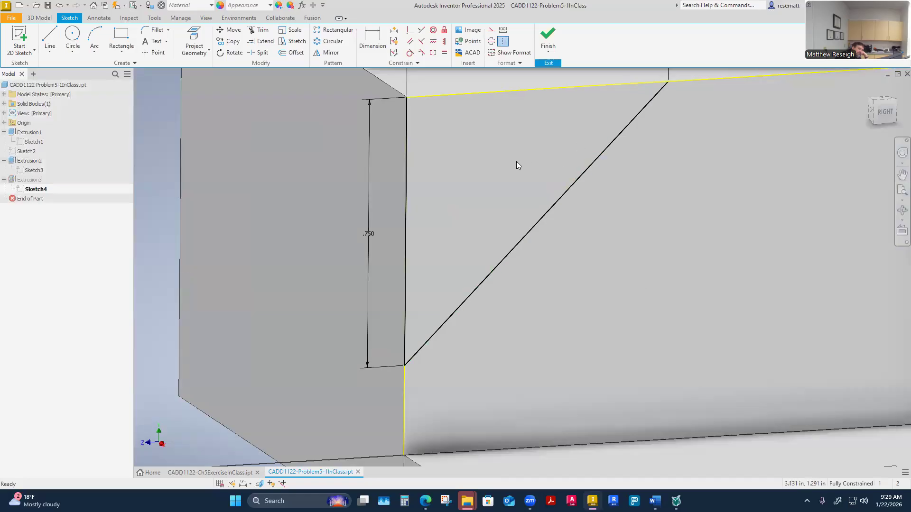
{"action": "scroll", "coordinate": [498, 215], "scroll_direction": "down", "scroll_amount": 4}
{"action": "scroll", "coordinate": [515, 161], "scroll_direction": "up", "scroll_amount": 3}
{"action": "left_click", "coordinate": [654, 174]}
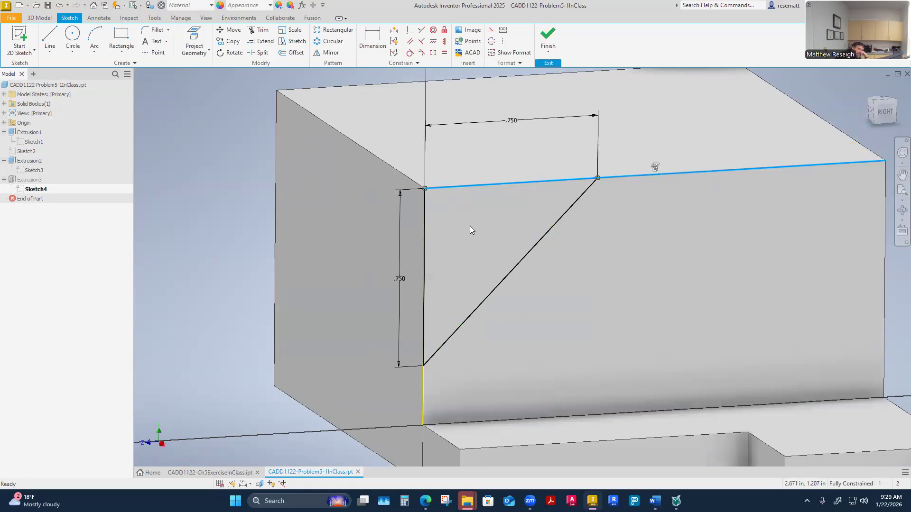
{"action": "left_click", "coordinate": [589, 278]}
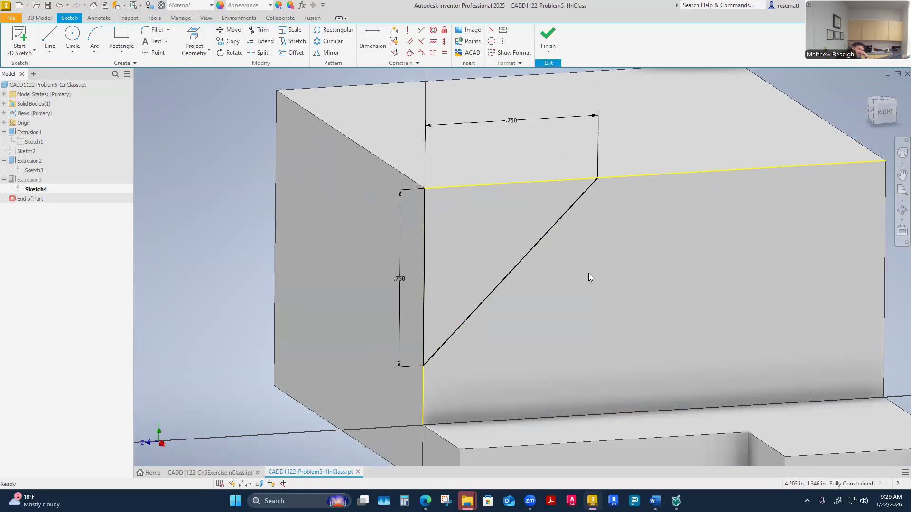
{"action": "left_click", "coordinate": [653, 175]}
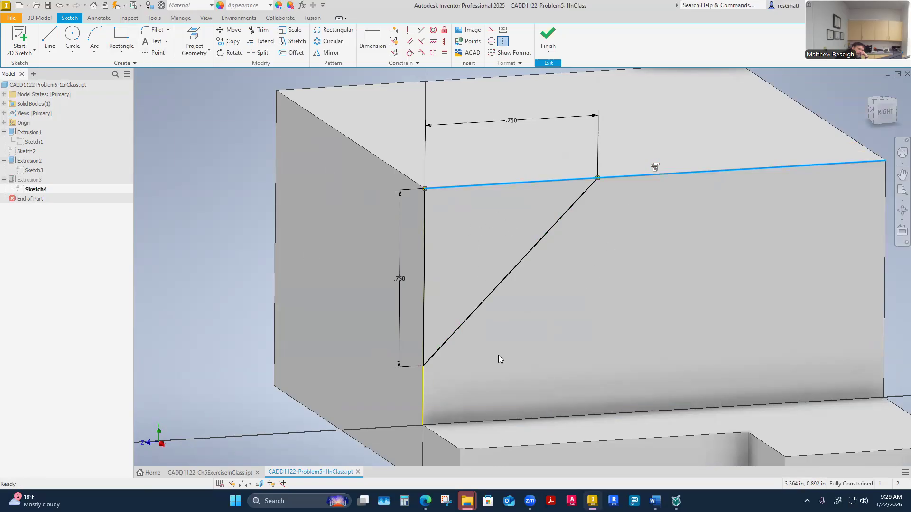
{"action": "left_click", "coordinate": [422, 403]}
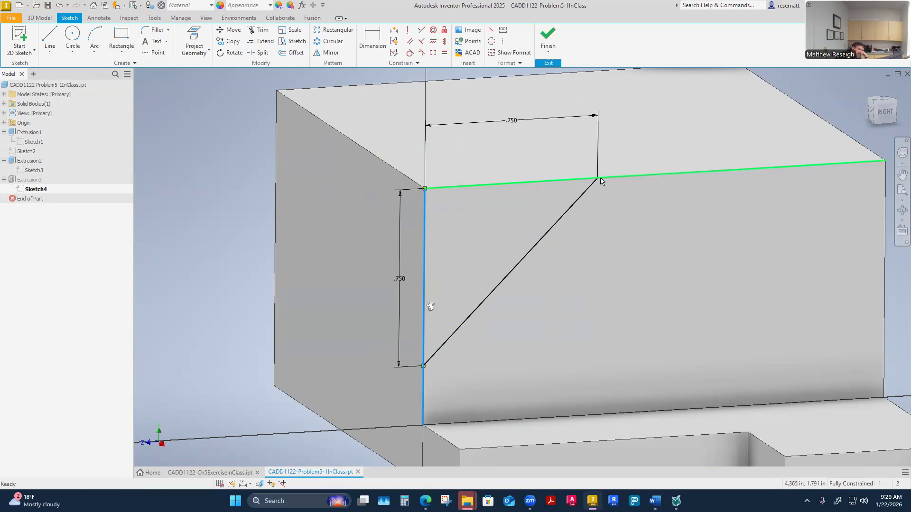
{"action": "left_click", "coordinate": [631, 362]}
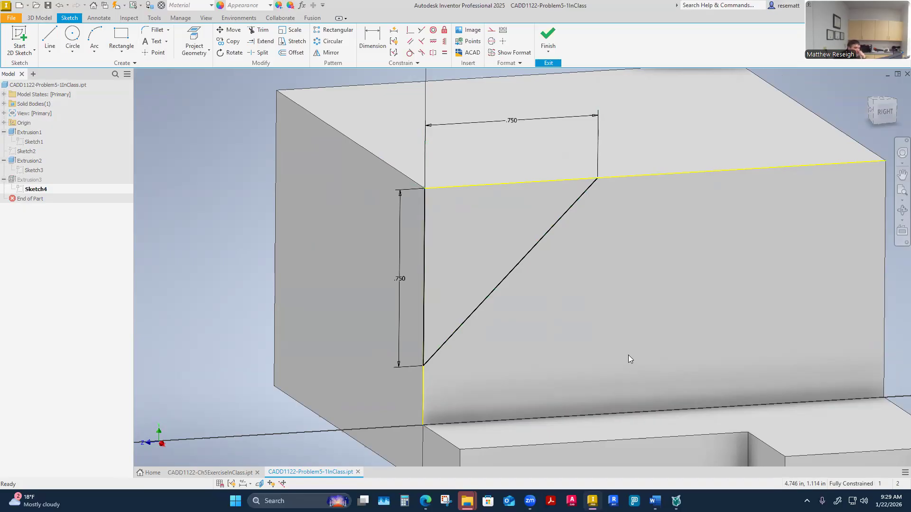
{"action": "left_click", "coordinate": [658, 177]}
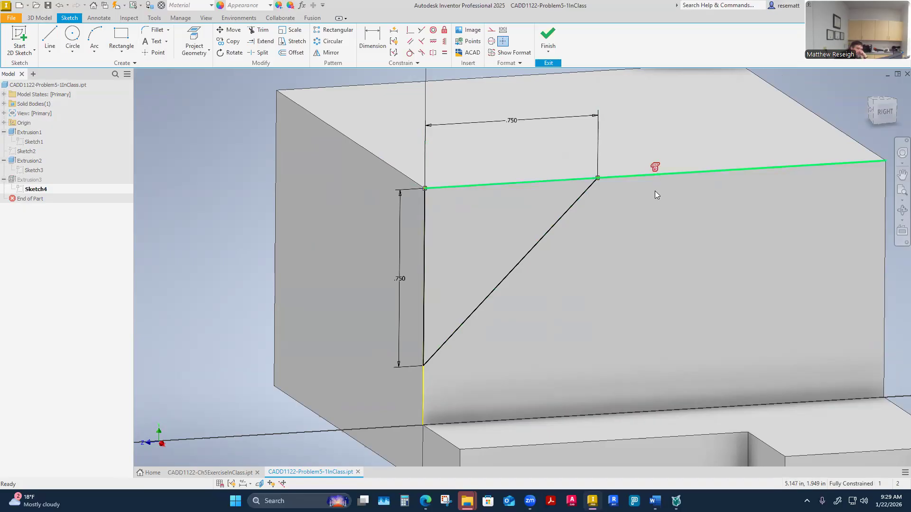
{"action": "left_click", "coordinate": [422, 389]}
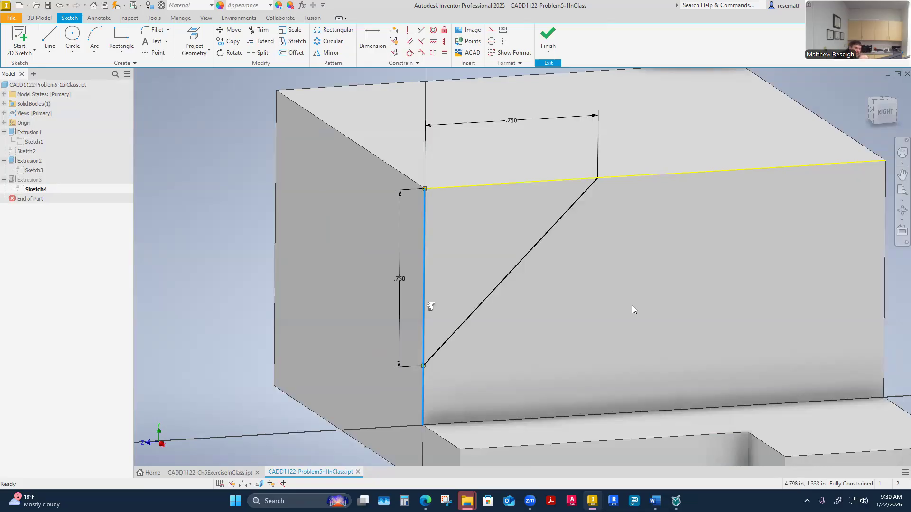
{"action": "left_click", "coordinate": [513, 180]}
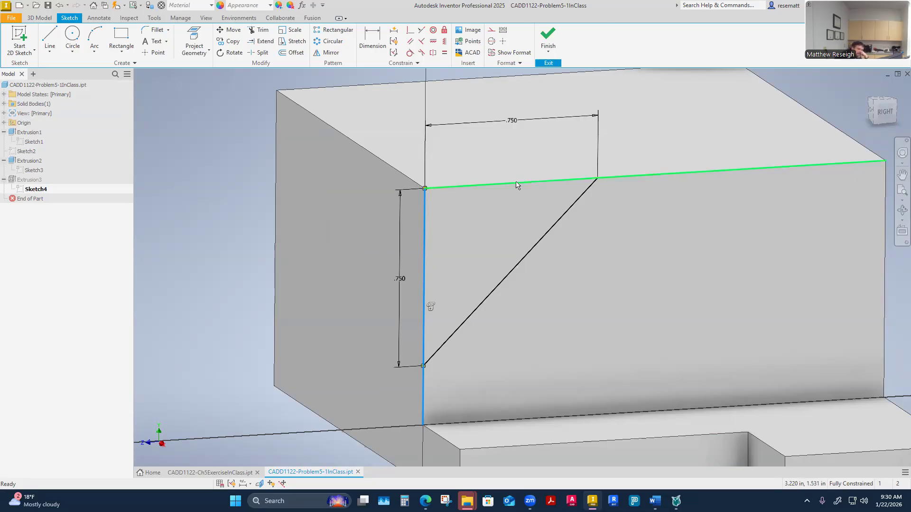
{"action": "left_click", "coordinate": [574, 281]}
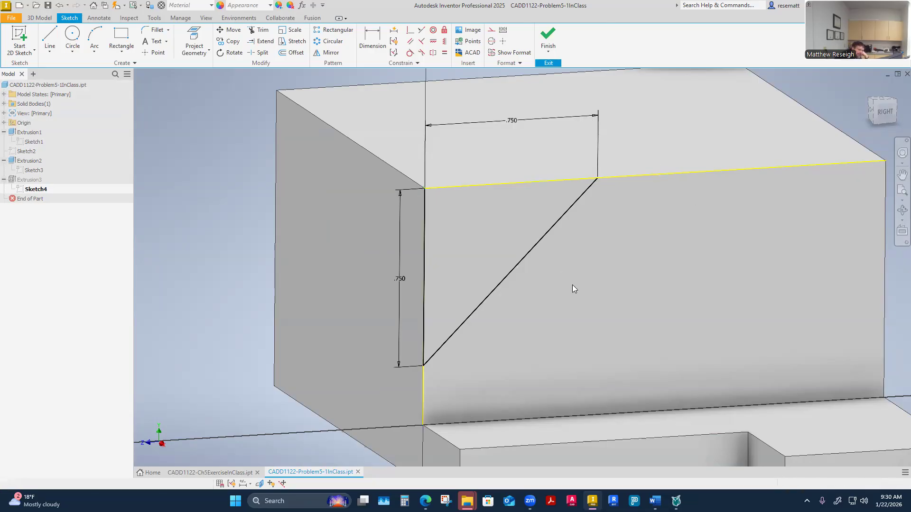
{"action": "left_click", "coordinate": [535, 245]}
{"action": "left_click", "coordinate": [623, 307]}
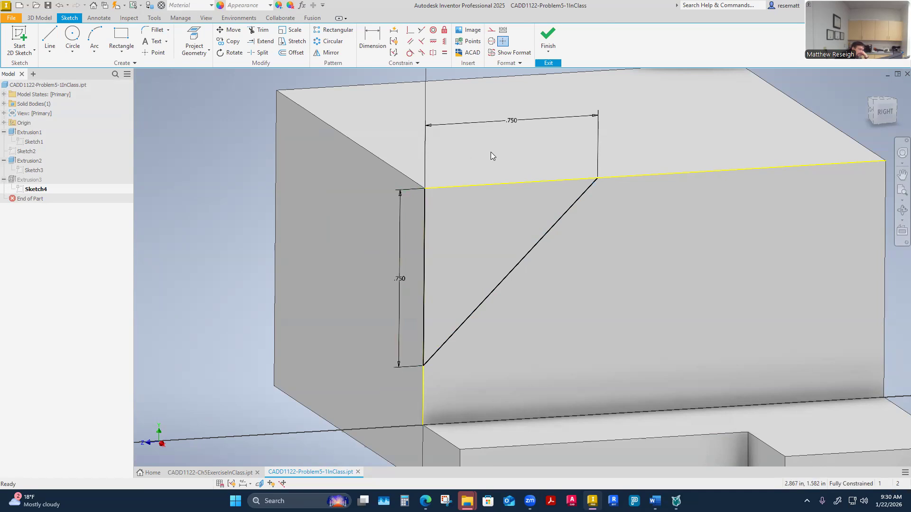
Set the triangle's horizontal dimension in Sketch4 to 1.25 in, and convert the projected top edge to construction geometry.
{"action": "double_click", "coordinate": [515, 125]}
{"action": "type", "text": "1.25"}
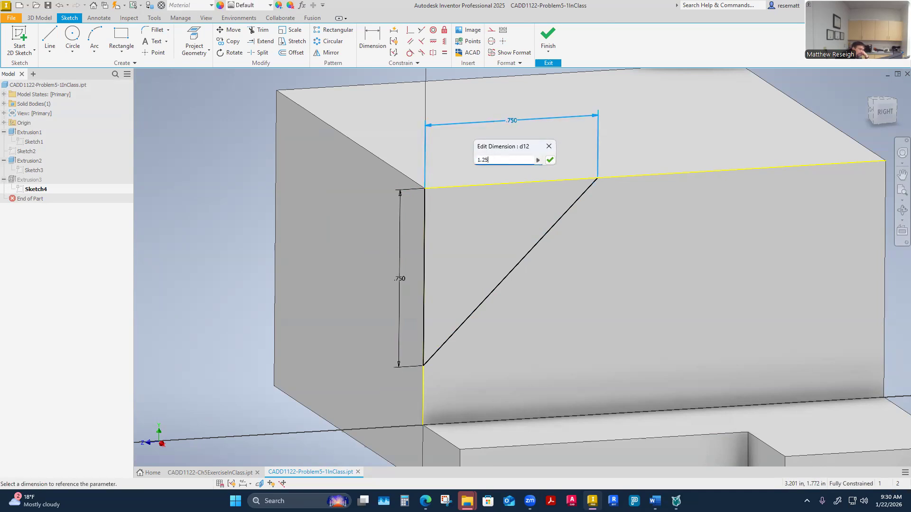
{"action": "key", "text": "Return"}
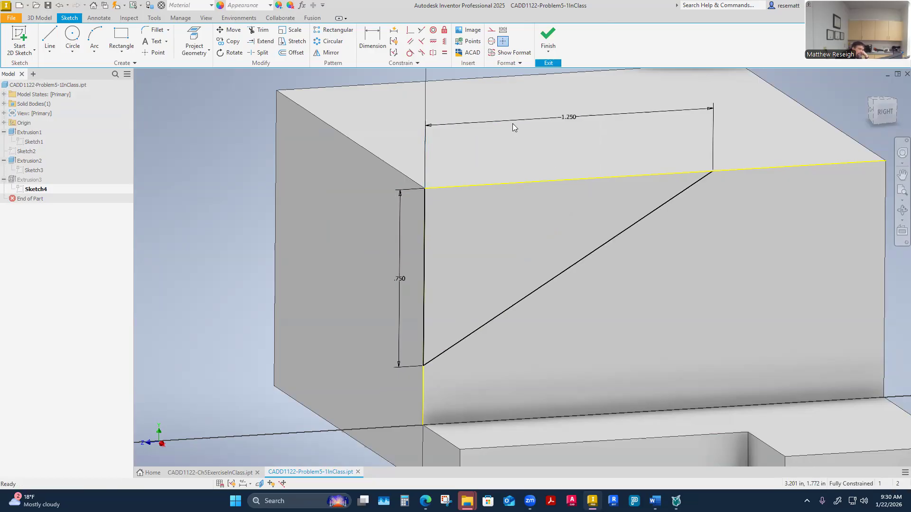
{"action": "left_click", "coordinate": [745, 170]}
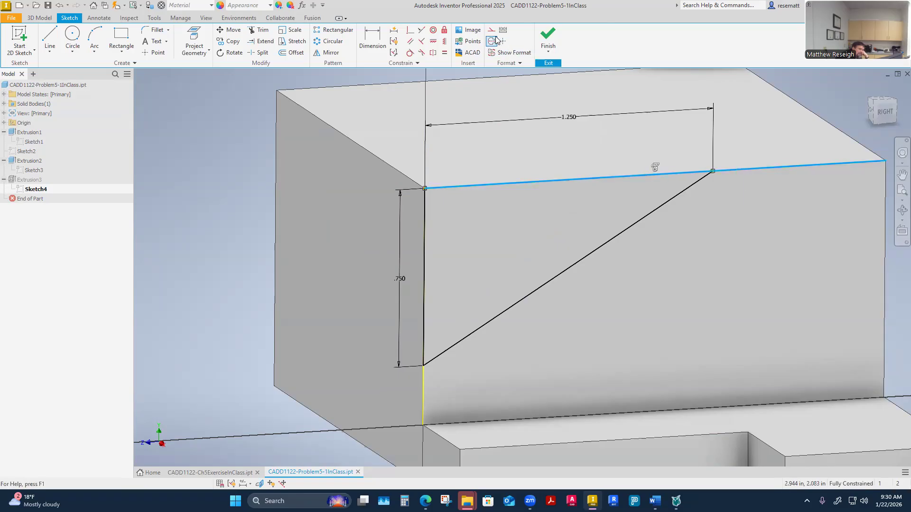
{"action": "left_click", "coordinate": [715, 246]}
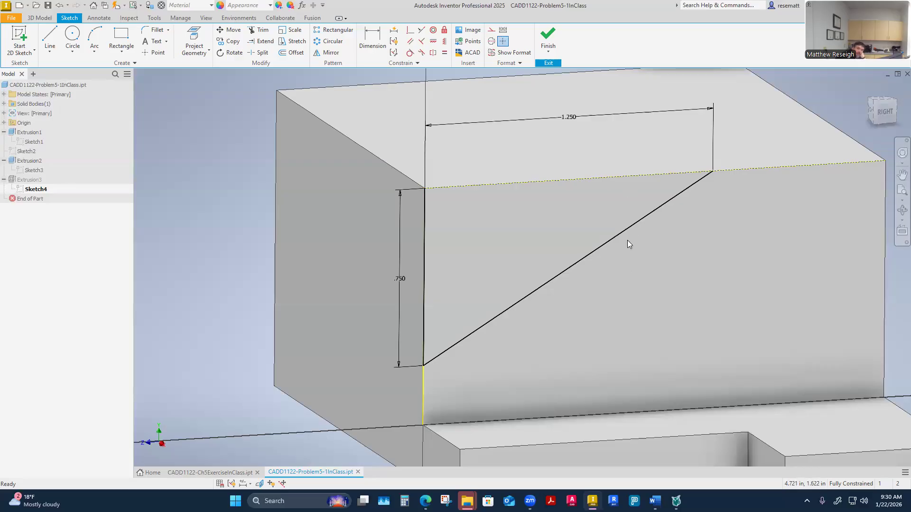
Convert the projected vertical edge in Sketch4 to construction geometry, and finish the sketch, accepting the update errors.
{"action": "left_click", "coordinate": [427, 306]}
{"action": "left_click", "coordinate": [491, 33]}
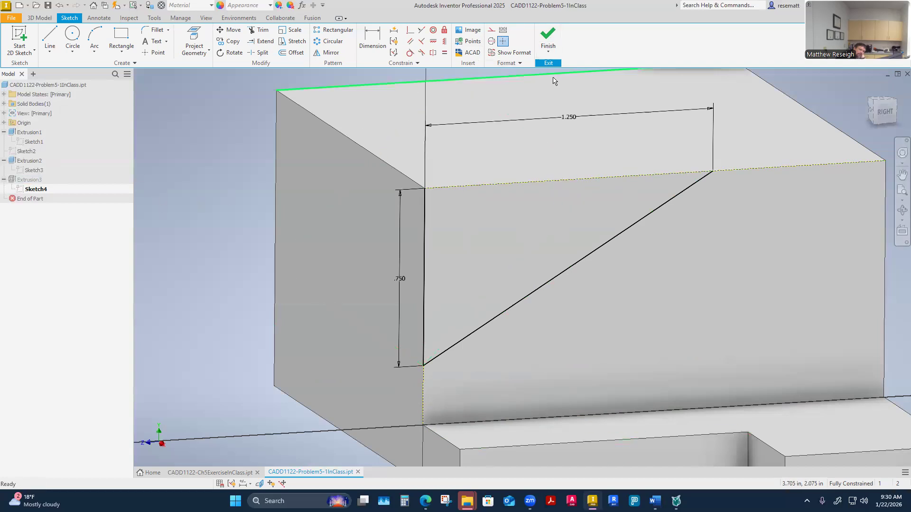
{"action": "left_click", "coordinate": [547, 36]}
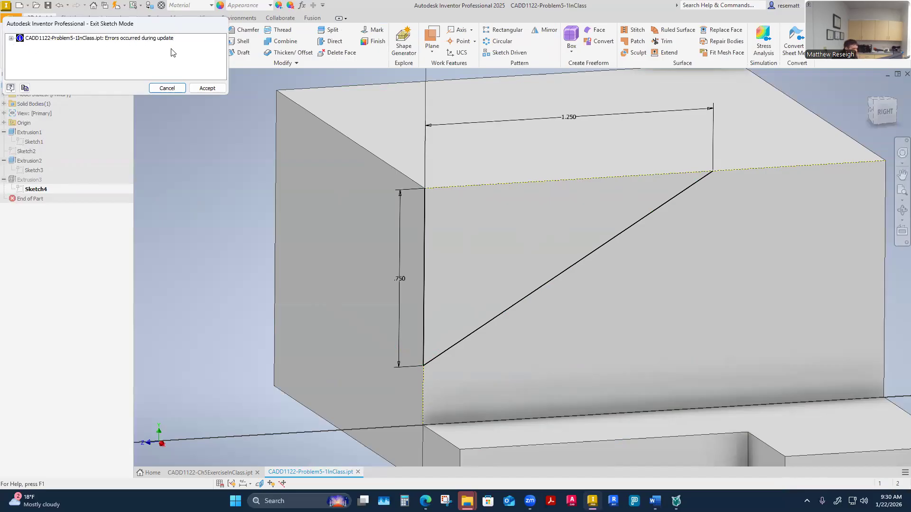
{"action": "left_click", "coordinate": [209, 89]}
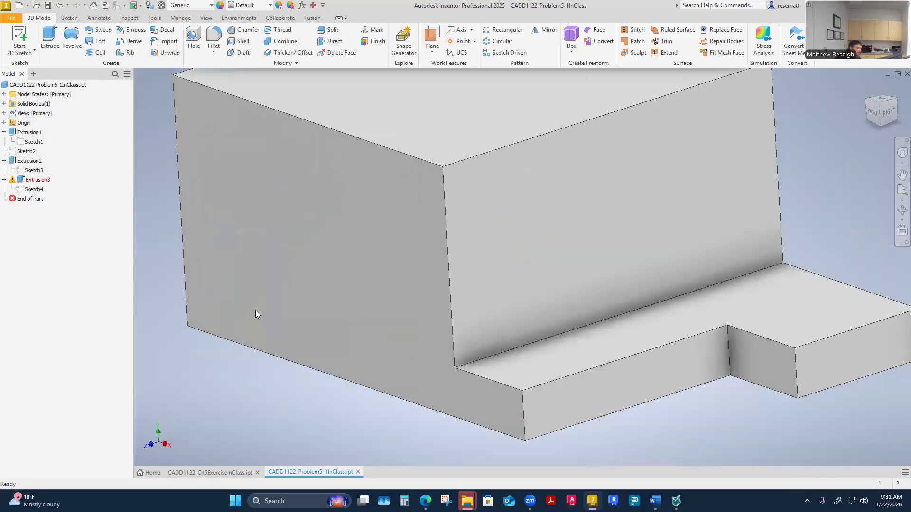
Examine the problem with Extrusion3 in the Design Doctor, and close it without treating anything.
{"action": "left_click", "coordinate": [34, 180]}
{"action": "right_click", "coordinate": [33, 181]}
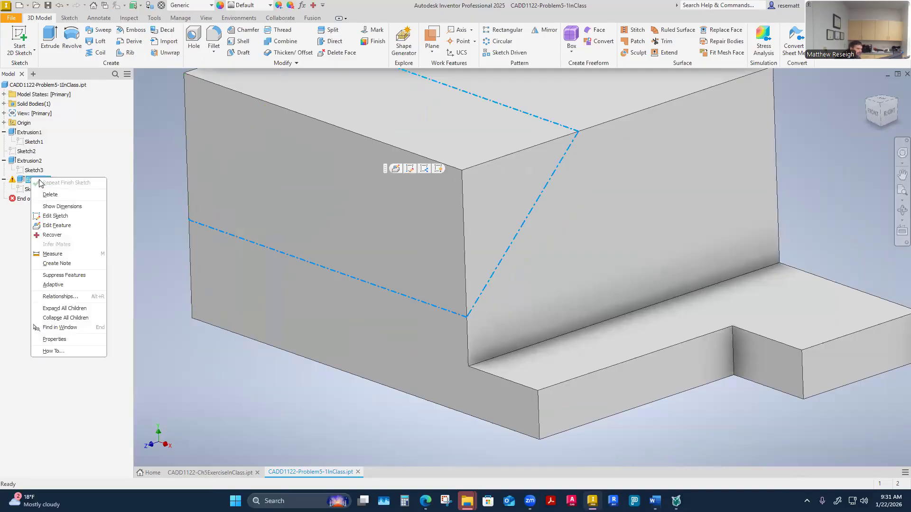
{"action": "left_click", "coordinate": [58, 235]}
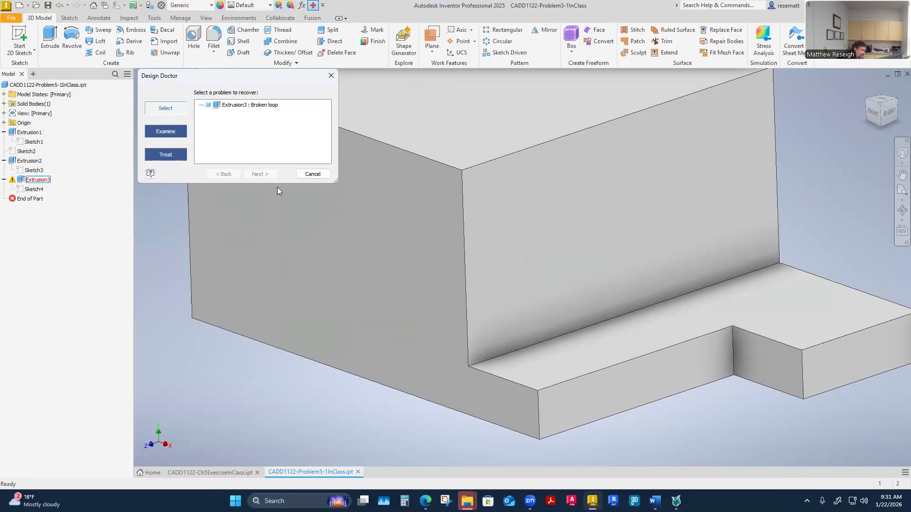
{"action": "left_click", "coordinate": [313, 174]}
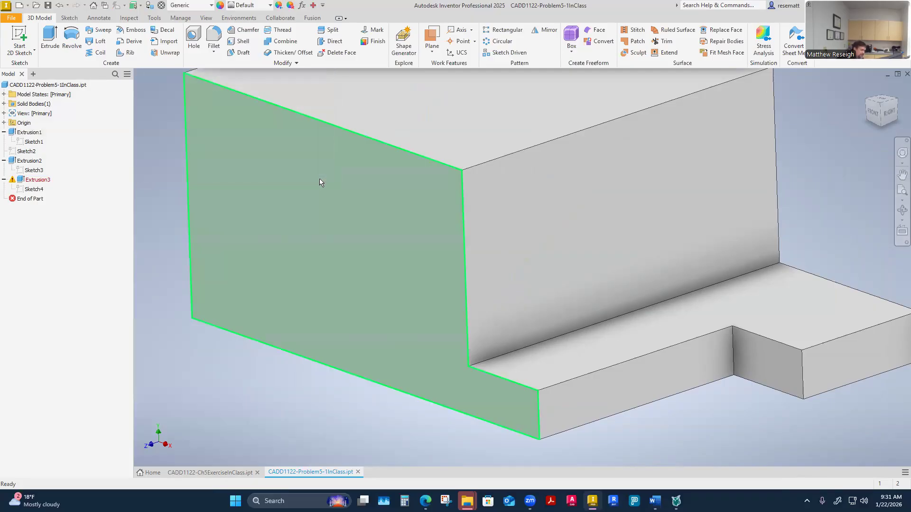
Check Extrusion3's profile selection without changing it, and open its Sketch4 for editing.
{"action": "right_click", "coordinate": [31, 183]}
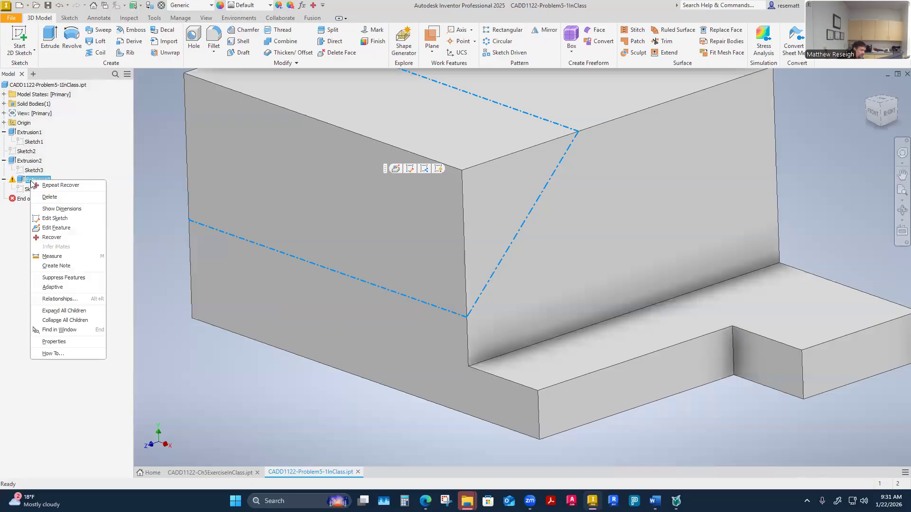
{"action": "left_click", "coordinate": [53, 227]}
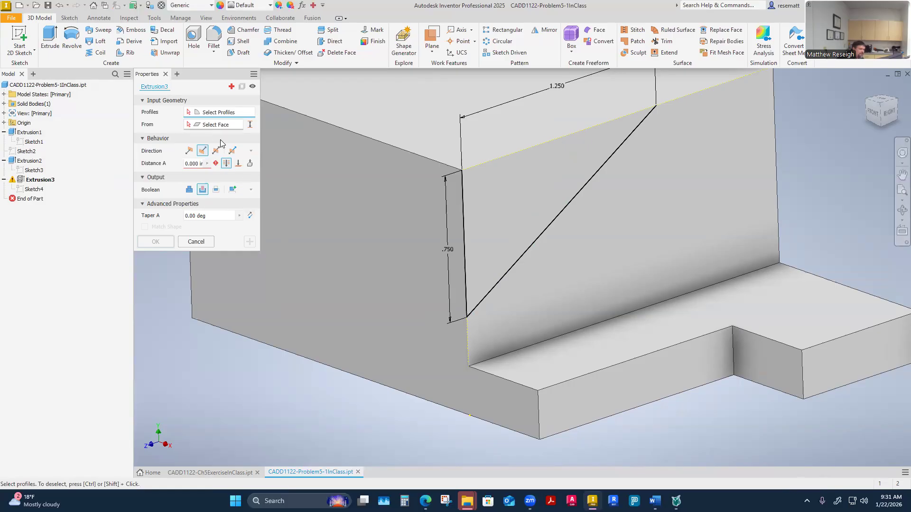
{"action": "left_click", "coordinate": [193, 242]}
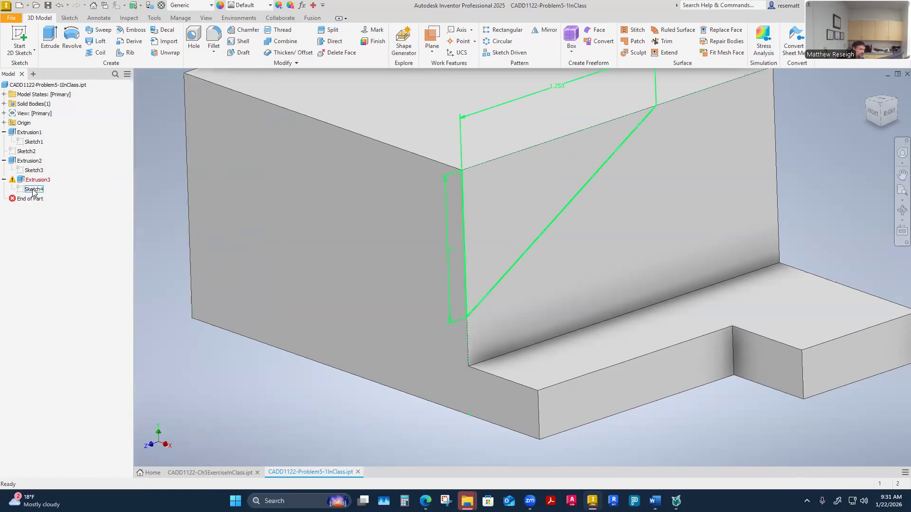
{"action": "right_click", "coordinate": [33, 191]}
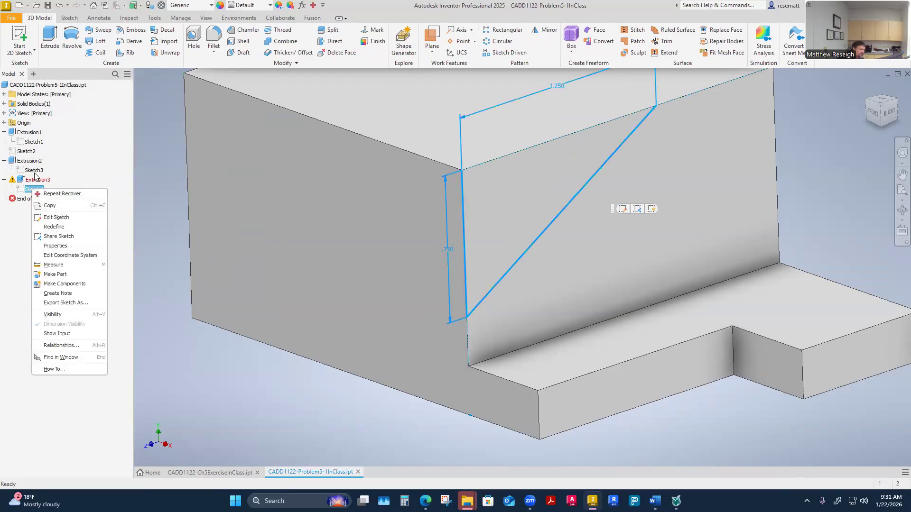
{"action": "left_click", "coordinate": [56, 217]}
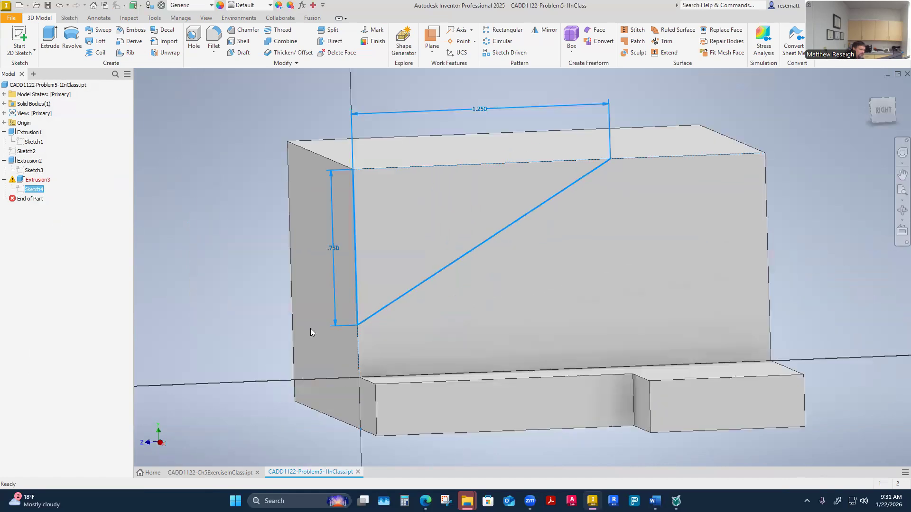
{"action": "left_click", "coordinate": [50, 39]}
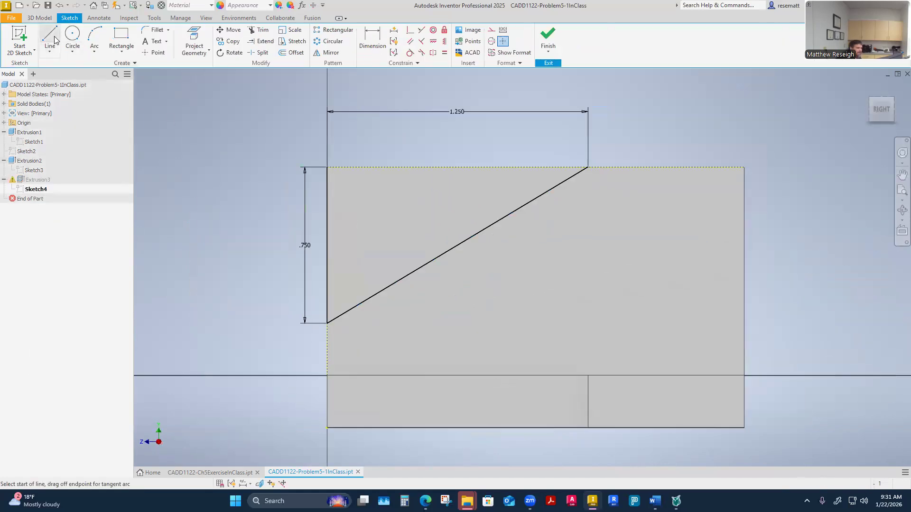
{"action": "mouse_move", "coordinate": [229, 193]}
{"action": "left_mouse_down"}
{"action": "mouse_move", "coordinate": [359, 196]}
{"action": "mouse_move", "coordinate": [252, 196]}
{"action": "left_mouse_up"}
{"action": "left_click", "coordinate": [661, 176]}
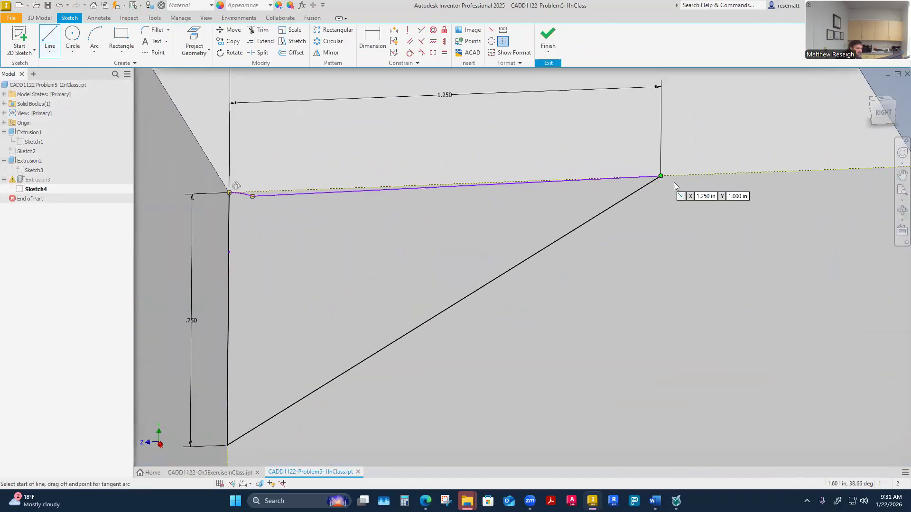
{"action": "key", "text": "Escape"}
{"action": "left_click", "coordinate": [494, 185]}
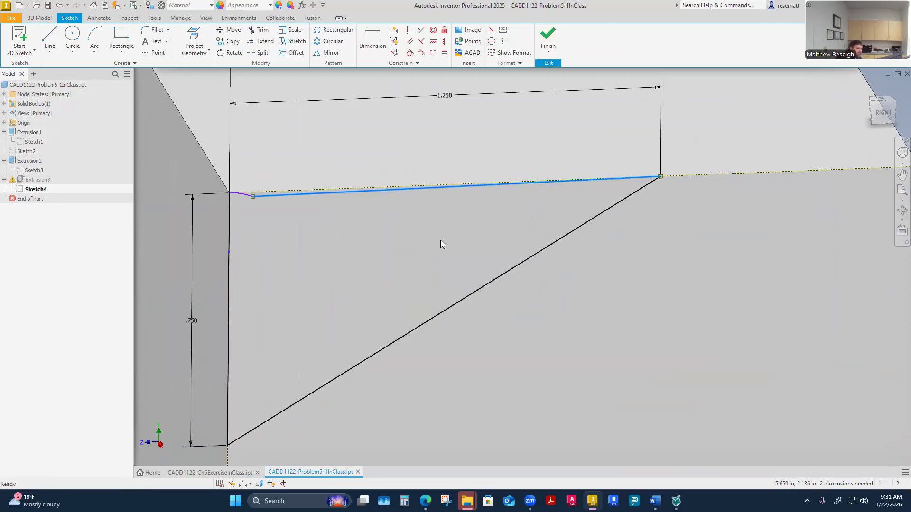
{"action": "left_click", "coordinate": [441, 244]}
{"action": "middle_click_drag", "start_coordinate": [441, 243], "coordinate": [468, 281]}
{"action": "left_click", "coordinate": [58, 7]}
Close the triangle in Sketch4 with a line along the block's top edge from the corner to the sloped line's upper end, and finish the sketch.
{"action": "left_click", "coordinate": [47, 43]}
{"action": "left_click", "coordinate": [257, 230]}
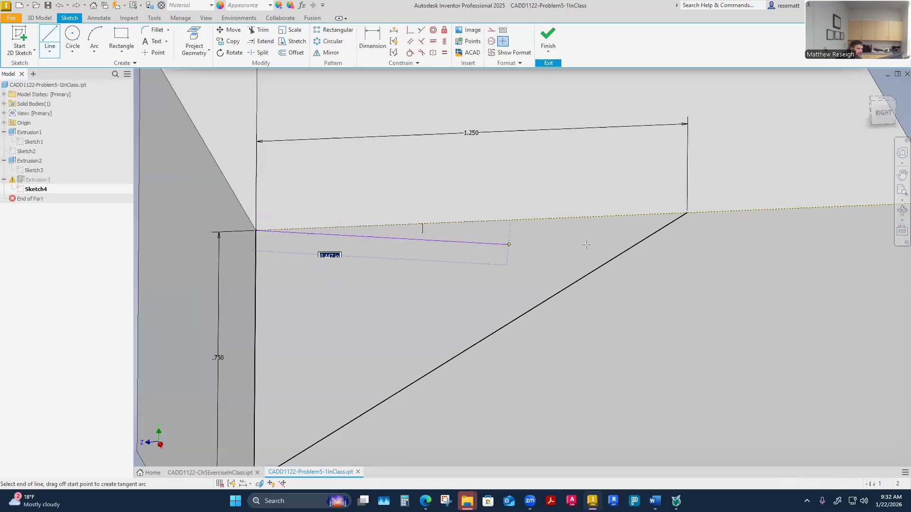
{"action": "left_click", "coordinate": [687, 213]}
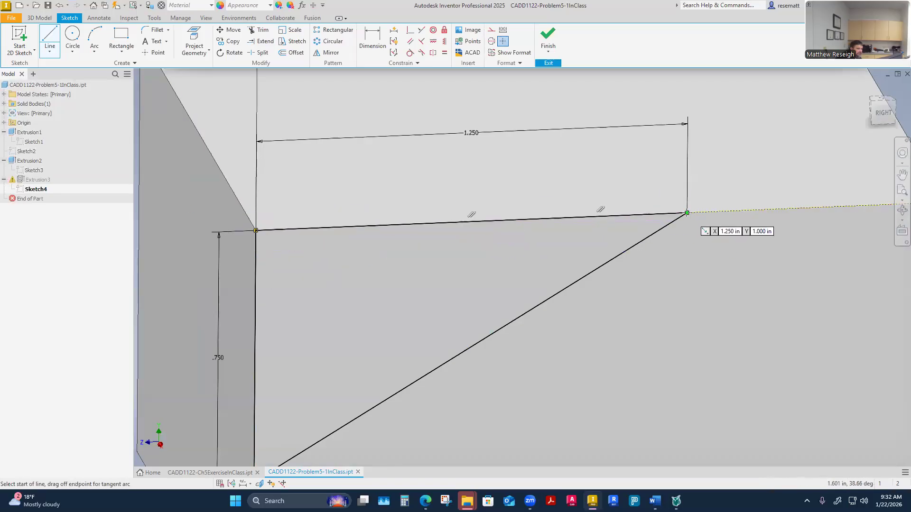
{"action": "right_click", "coordinate": [551, 193]}
{"action": "left_click", "coordinate": [522, 181]}
{"action": "scroll", "coordinate": [569, 265], "scroll_direction": "down", "scroll_amount": 3}
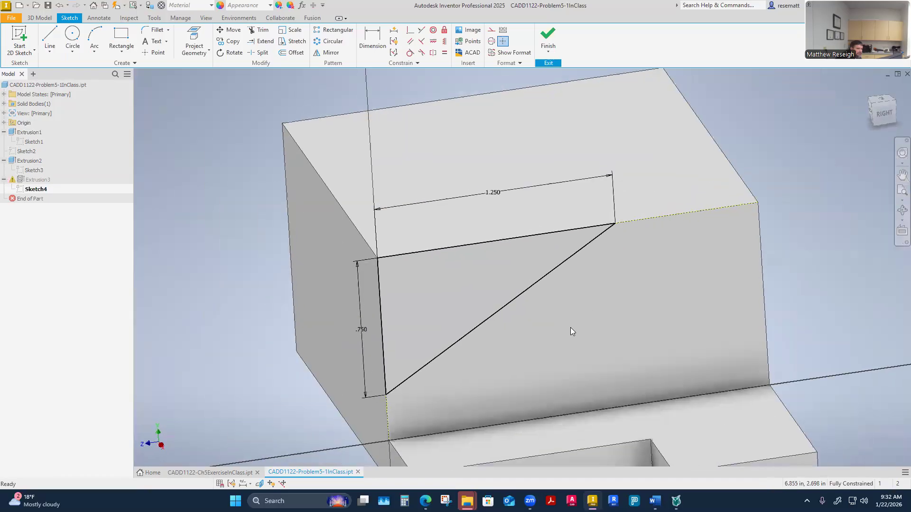
{"action": "left_click", "coordinate": [544, 33]}
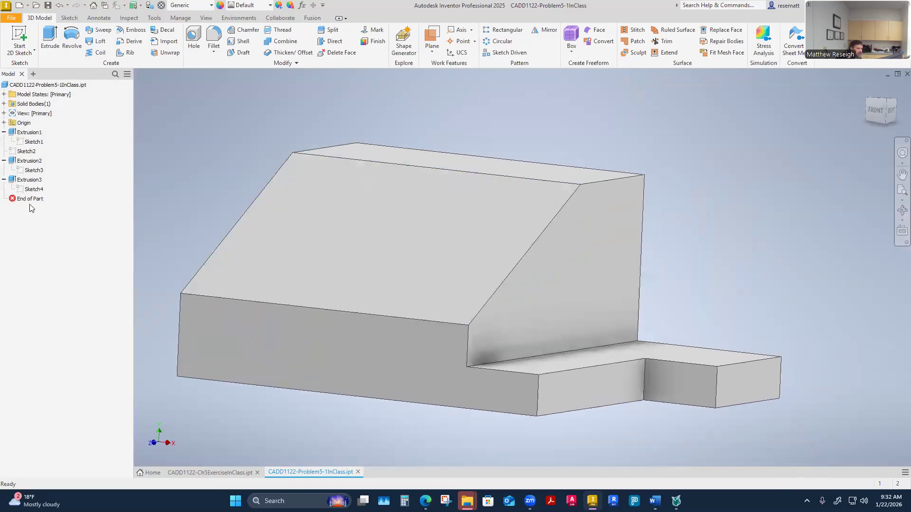
Open Extrusion3 for editing to check the sloped cut's distance, and cancel without changes.
{"action": "left_click", "coordinate": [31, 180]}
{"action": "right_click", "coordinate": [32, 181]}
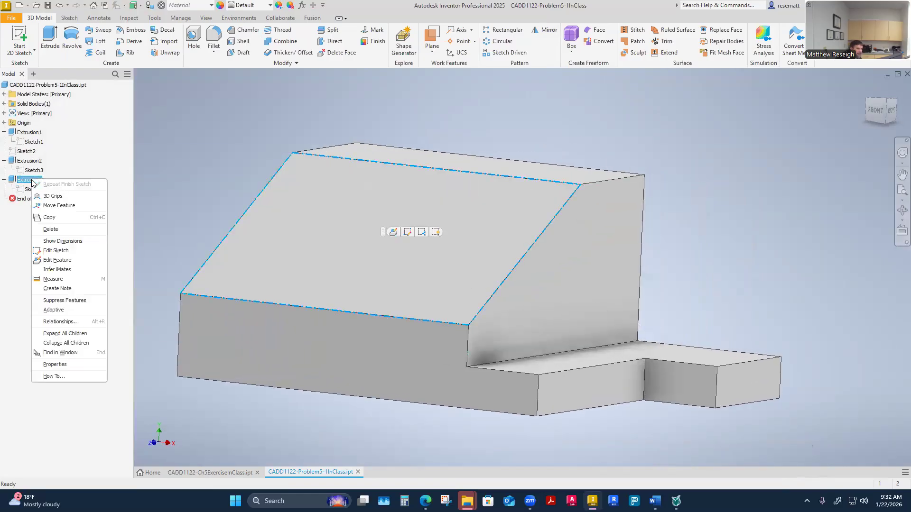
{"action": "left_click", "coordinate": [45, 260]}
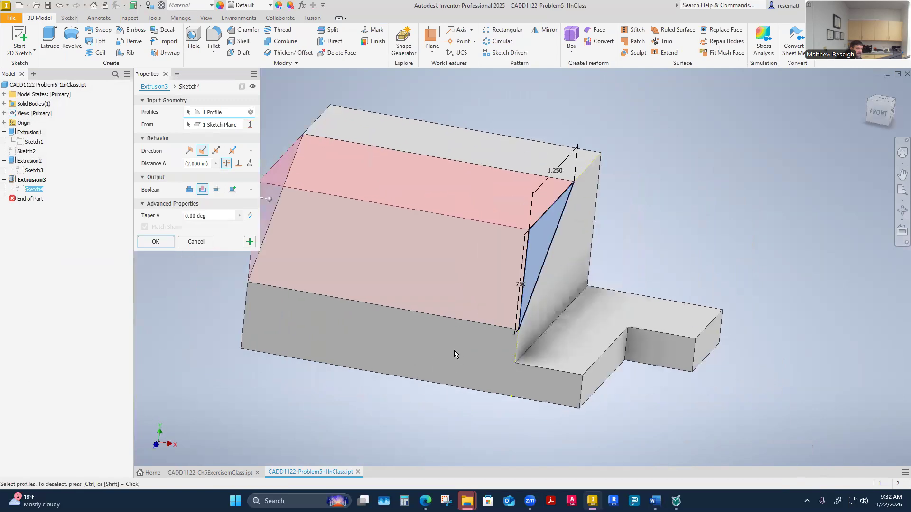
{"action": "double_click", "coordinate": [196, 164]}
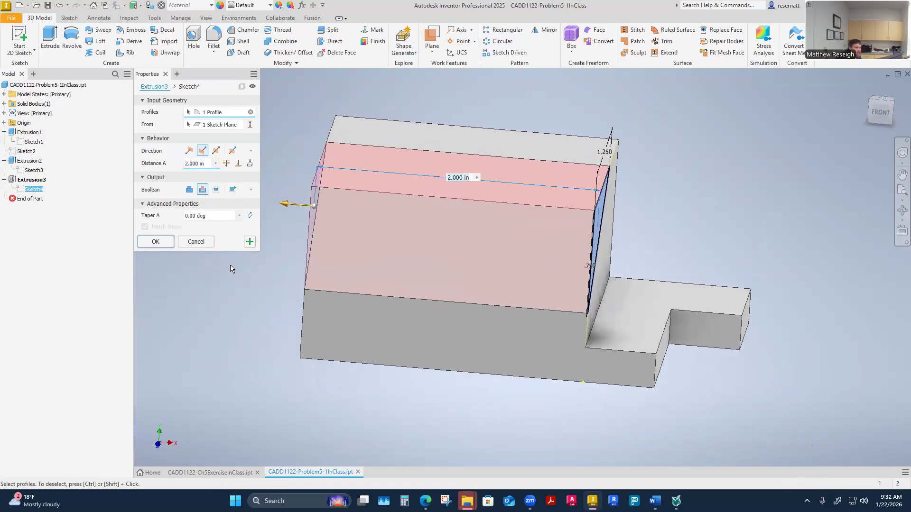
{"action": "left_click", "coordinate": [196, 244]}
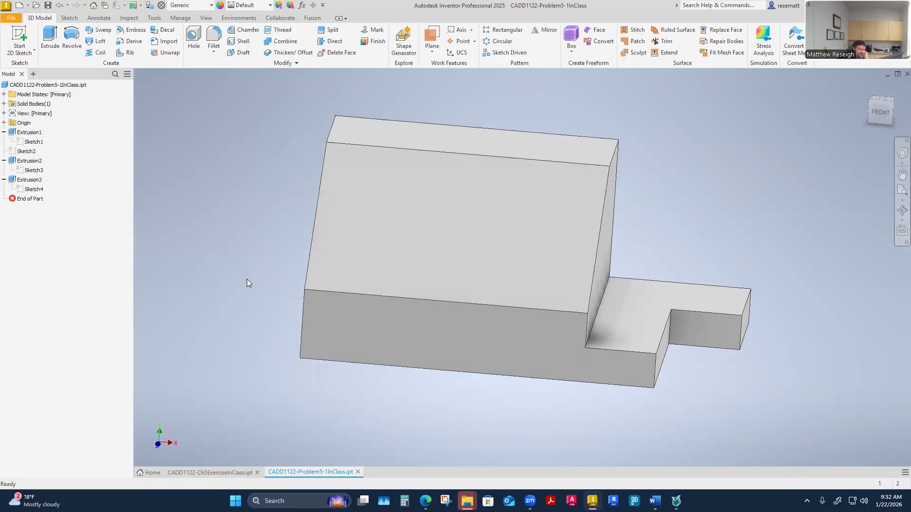
Review the sloped cut preview of Extrusion3 from several angles, and accept its existing settings.
{"action": "left_click", "coordinate": [29, 179]}
{"action": "right_click", "coordinate": [38, 180]}
{"action": "left_click", "coordinate": [57, 262]}
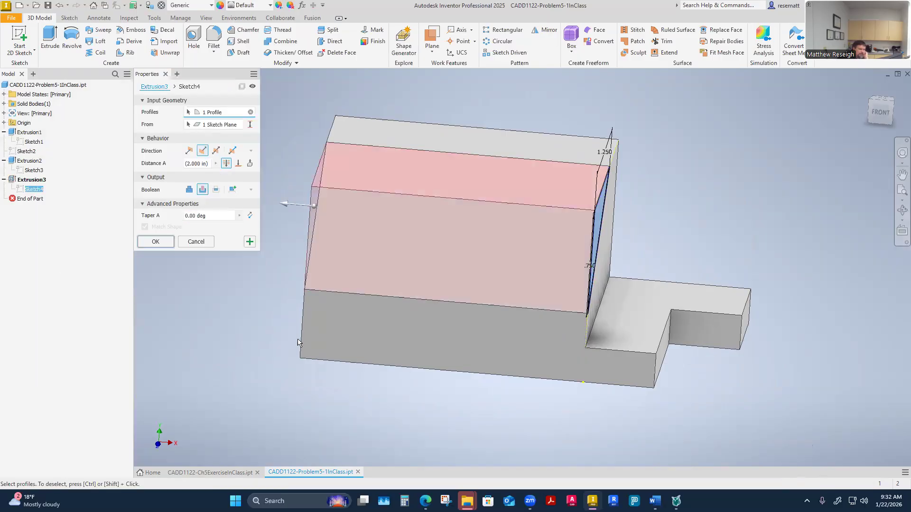
{"action": "middle_click_drag", "start_coordinate": [311, 338], "coordinate": [349, 271], "text": "shift"}
{"action": "middle_click_drag", "start_coordinate": [475, 150], "coordinate": [384, 161], "text": "shift"}
{"action": "right_click", "coordinate": [384, 161]}
{"action": "left_click", "coordinate": [384, 161]}
{"action": "right_click", "coordinate": [385, 161]}
{"action": "left_click", "coordinate": [384, 161]}
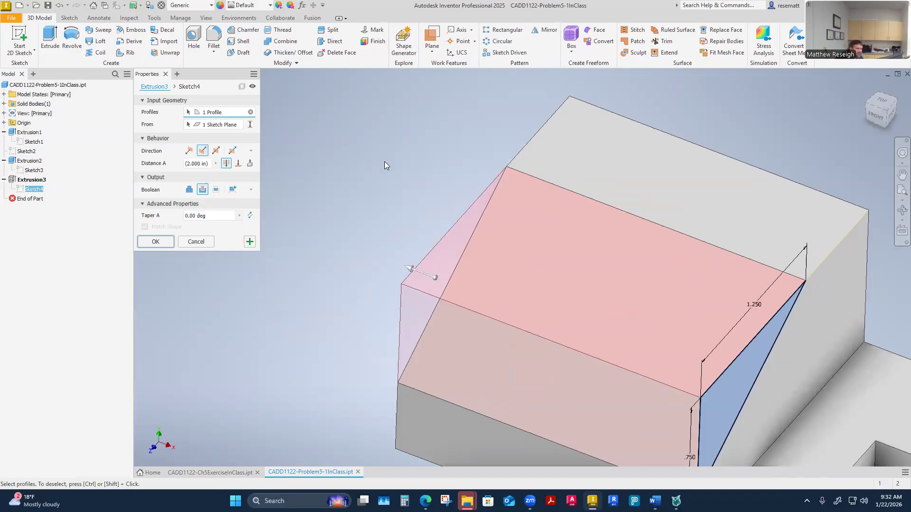
{"action": "key", "text": "Return"}
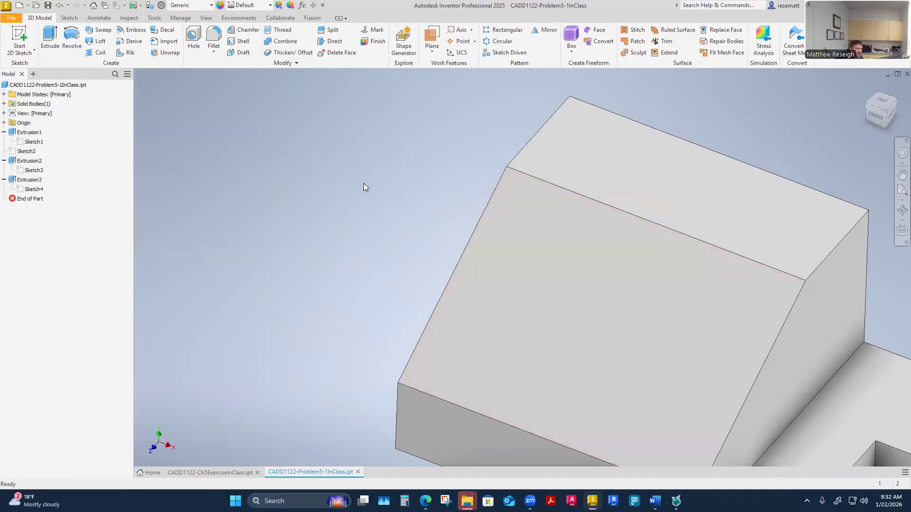
Measure the distance between the two parallel side faces at the ends of the sloped cut, and end the measurement.
{"action": "right_click", "coordinate": [363, 187]}
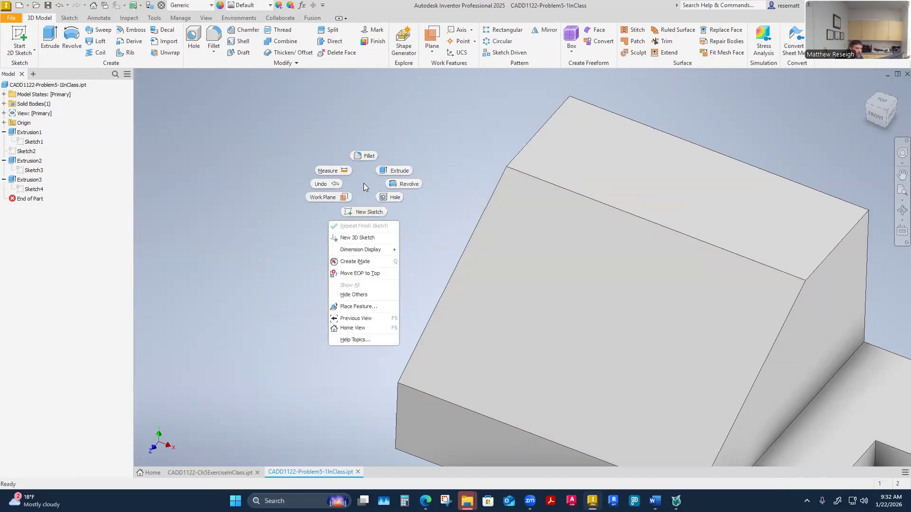
{"action": "left_click", "coordinate": [334, 171]}
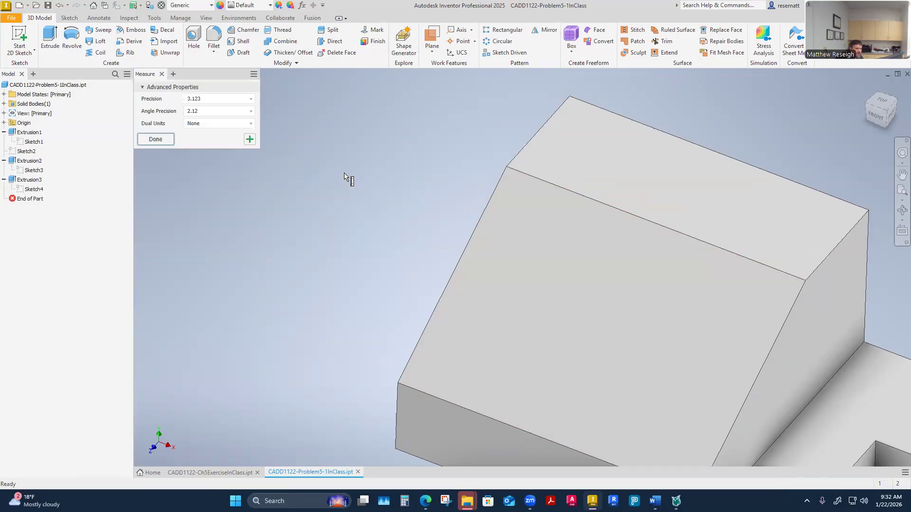
{"action": "middle_click_drag", "start_coordinate": [479, 318], "coordinate": [730, 385], "text": "shift"}
{"action": "left_click", "coordinate": [724, 283]}
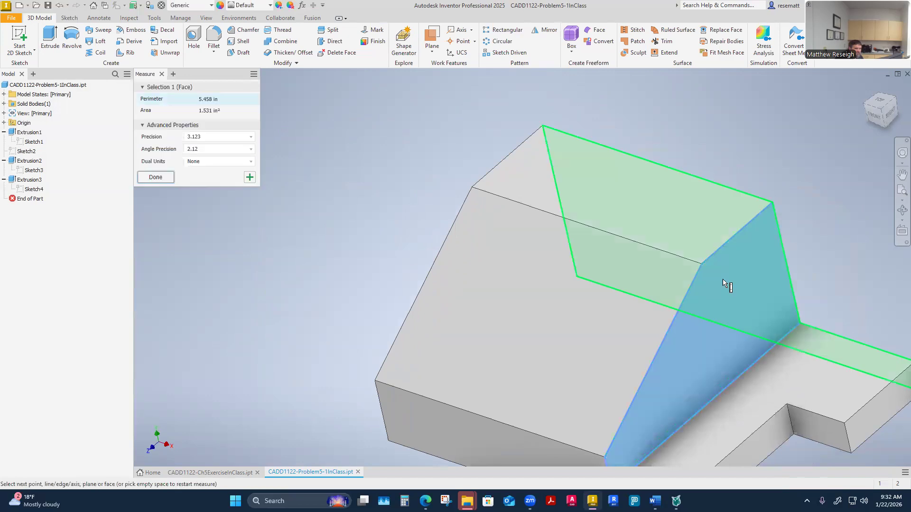
{"action": "middle_click_drag", "start_coordinate": [724, 282], "coordinate": [524, 267], "text": "shift"}
{"action": "left_click", "coordinate": [468, 236]}
{"action": "middle_click_drag", "start_coordinate": [468, 235], "coordinate": [392, 214], "text": "shift"}
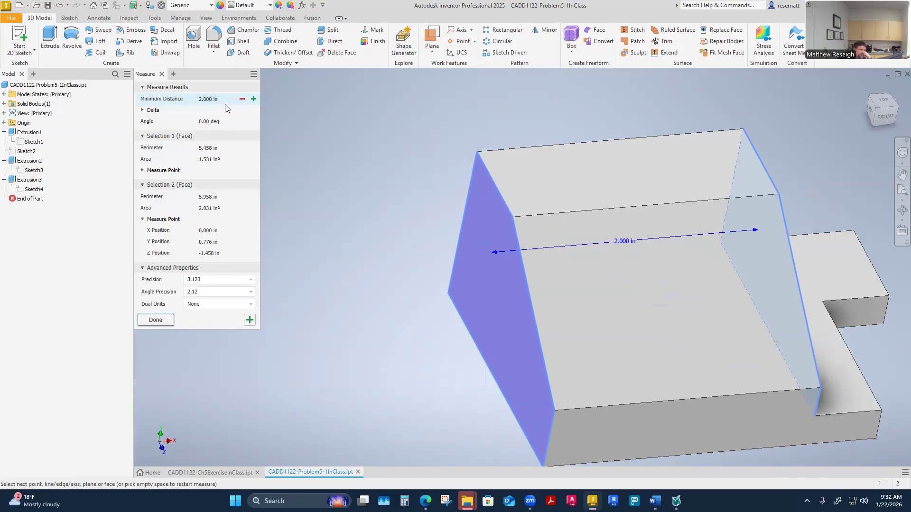
{"action": "double_click", "coordinate": [211, 100]}
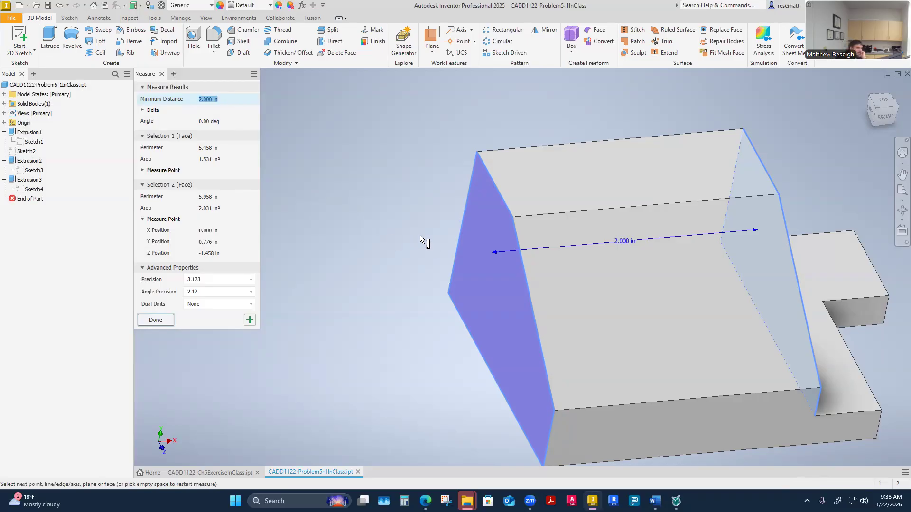
{"action": "left_click", "coordinate": [304, 204]}
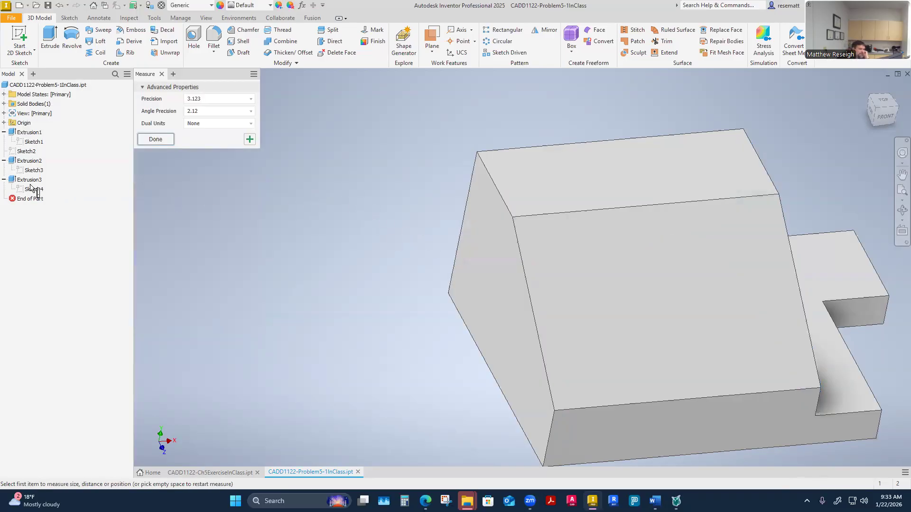
{"action": "left_click", "coordinate": [155, 139]}
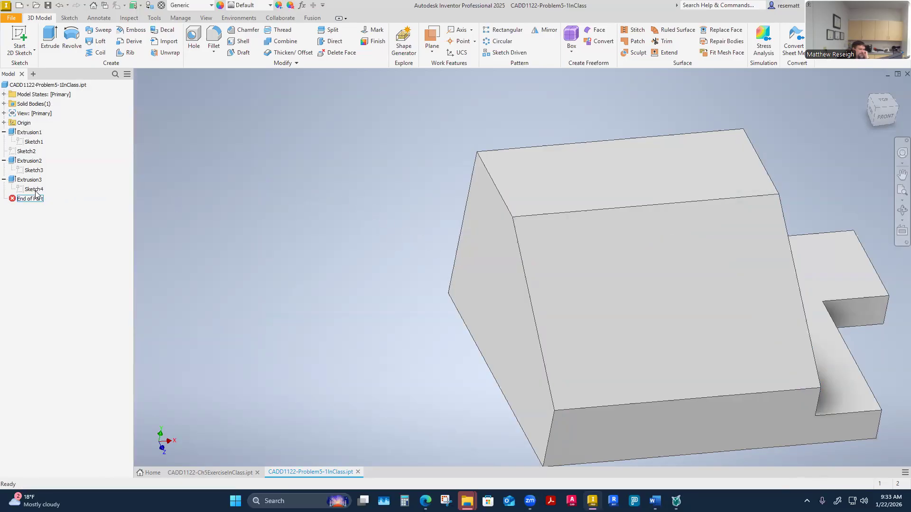
Edit Extrusion3 so the sloped cut uses a fixed distance of 2.000 in instead of Through All.
{"action": "right_click", "coordinate": [32, 180]}
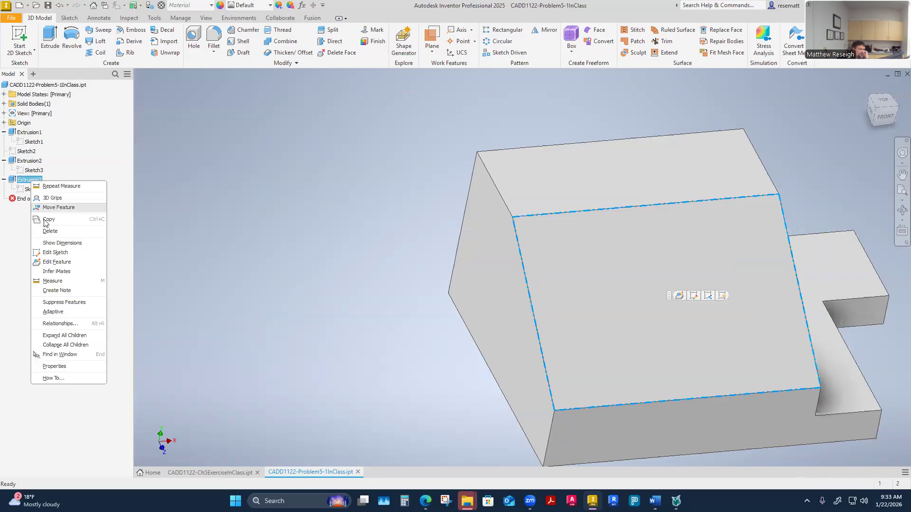
{"action": "left_click", "coordinate": [53, 262]}
{"action": "left_click", "coordinate": [197, 163]}
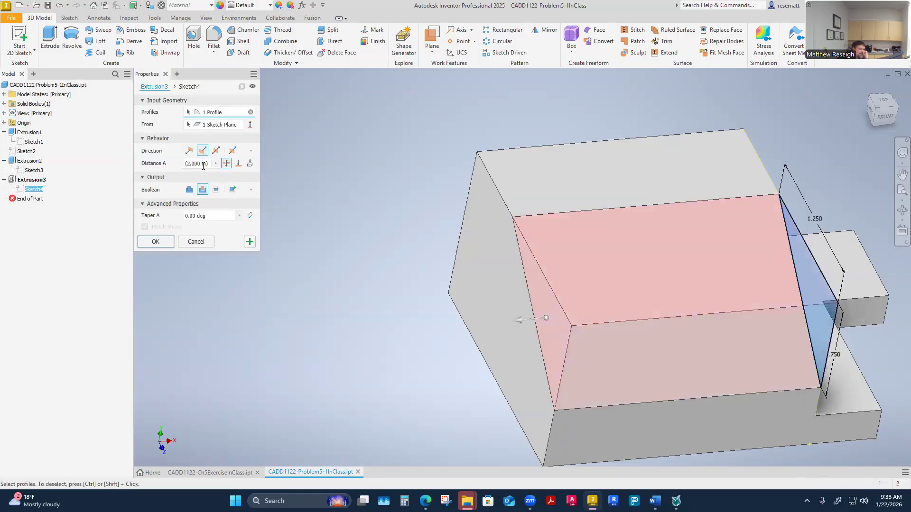
{"action": "key", "text": "Return"}
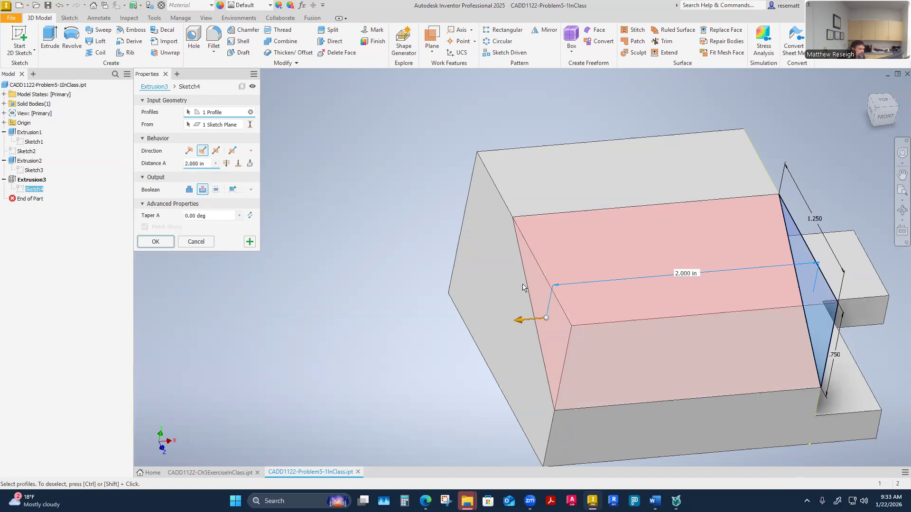
{"action": "left_click", "coordinate": [156, 242]}
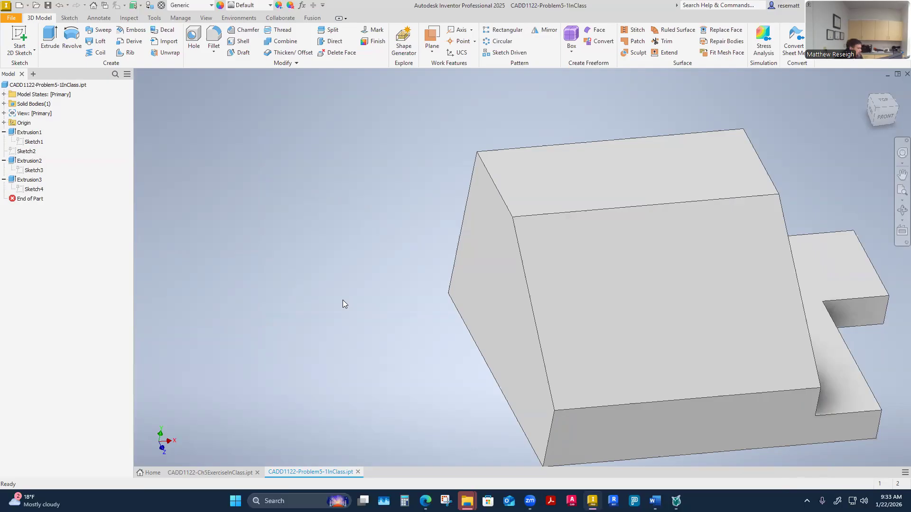
Measure the distance between the block's two parallel side faces at the ends of the slope, and end the measurement.
{"action": "middle_click_drag", "start_coordinate": [305, 340], "coordinate": [316, 296], "text": "shift"}
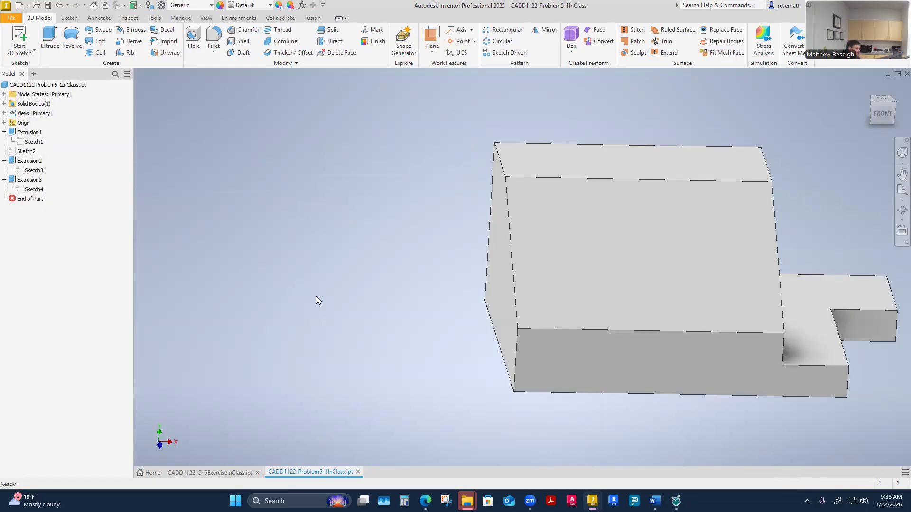
{"action": "right_click", "coordinate": [350, 241]}
{"action": "left_click", "coordinate": [312, 241]}
{"action": "middle_click_drag", "start_coordinate": [593, 300], "coordinate": [612, 332], "text": "shift"}
{"action": "left_click", "coordinate": [766, 311]}
{"action": "left_click", "coordinate": [473, 261]}
{"action": "left_click", "coordinate": [205, 98]}
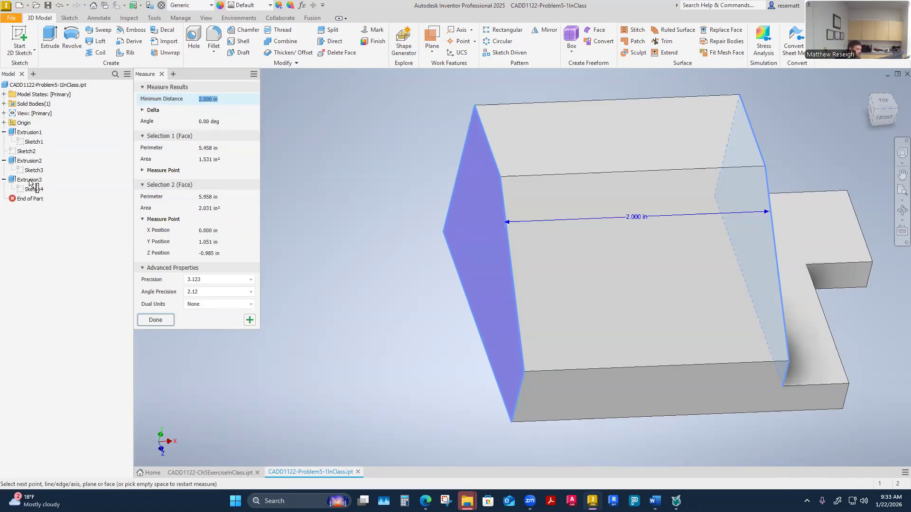
{"action": "key", "text": "Escape"}
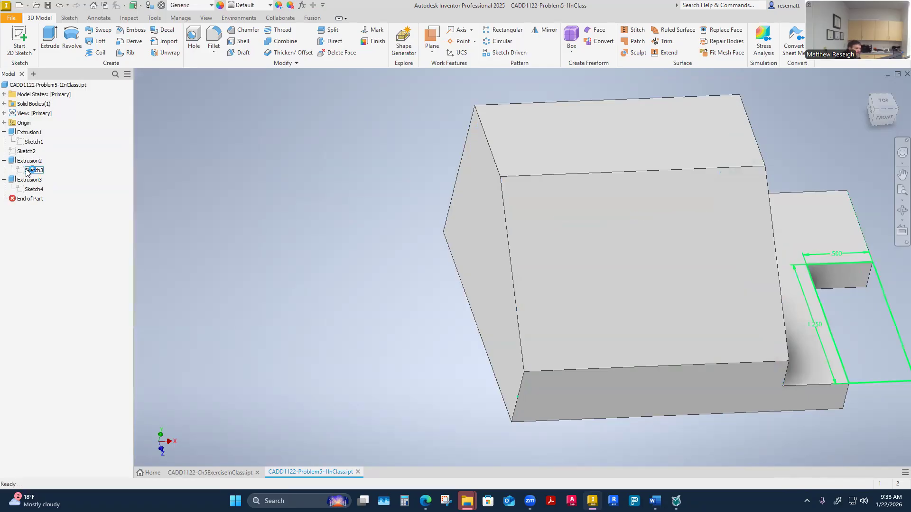
Measure between the two end vertices of the top face's short edge above the slope, and end the measurement.
{"action": "right_click", "coordinate": [297, 237]}
{"action": "left_click", "coordinate": [269, 224]}
{"action": "middle_click_drag", "start_coordinate": [358, 250], "coordinate": [449, 259], "text": "shift"}
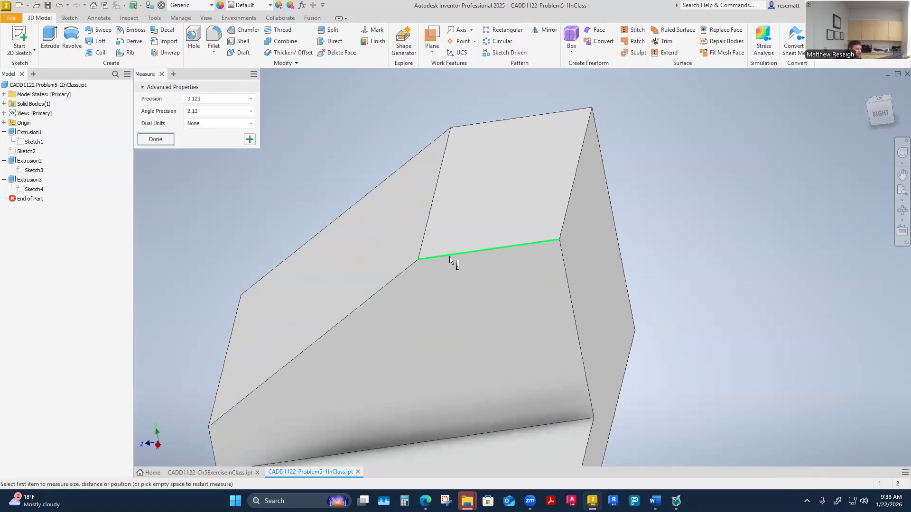
{"action": "left_click", "coordinate": [420, 259]}
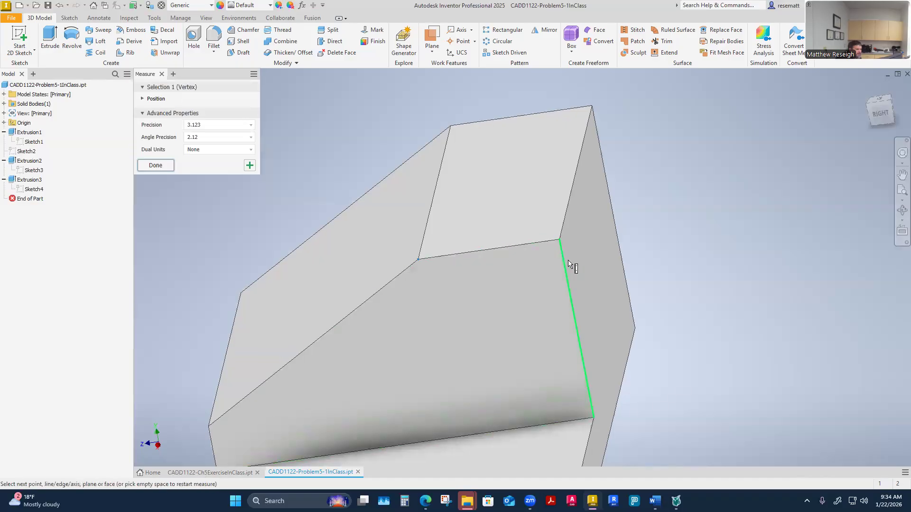
{"action": "left_click", "coordinate": [560, 240]}
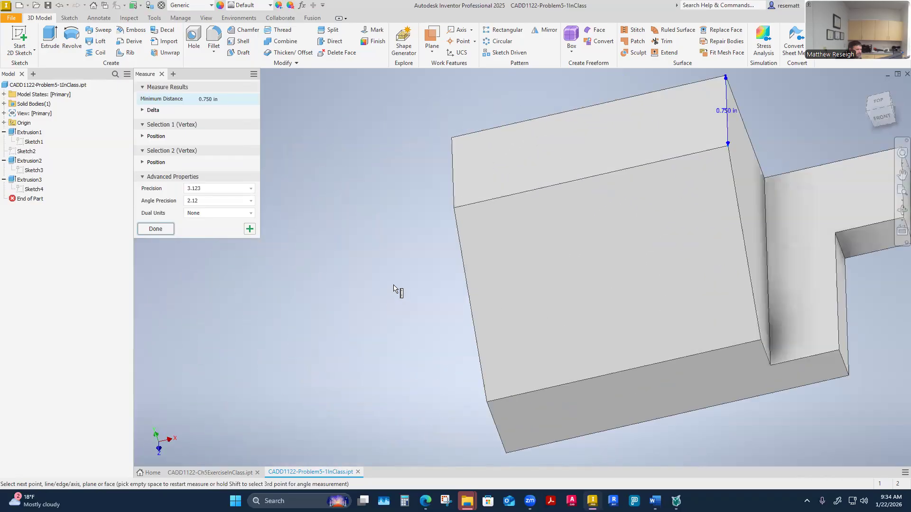
{"action": "left_click", "coordinate": [156, 229]}
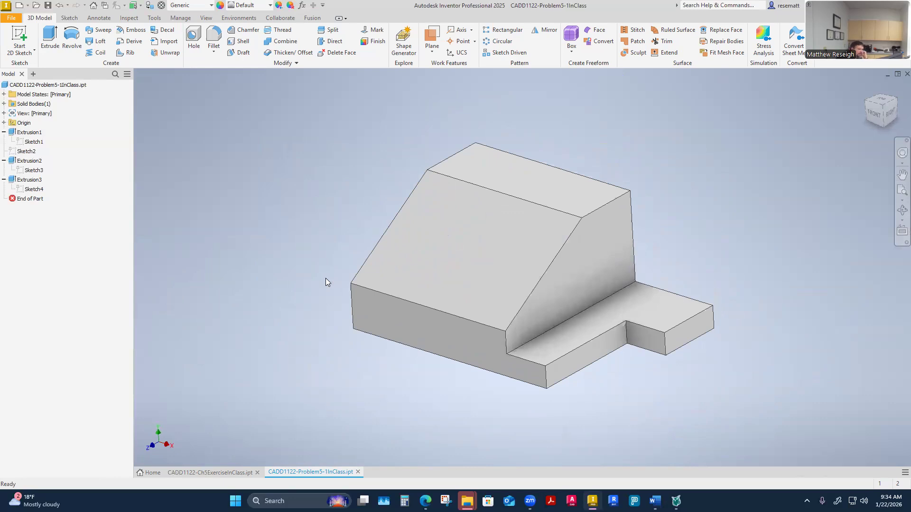
Create a new drawing from the English ANSI (in).idw template.
{"action": "left_click", "coordinate": [150, 472]}
{"action": "left_click", "coordinate": [89, 192]}
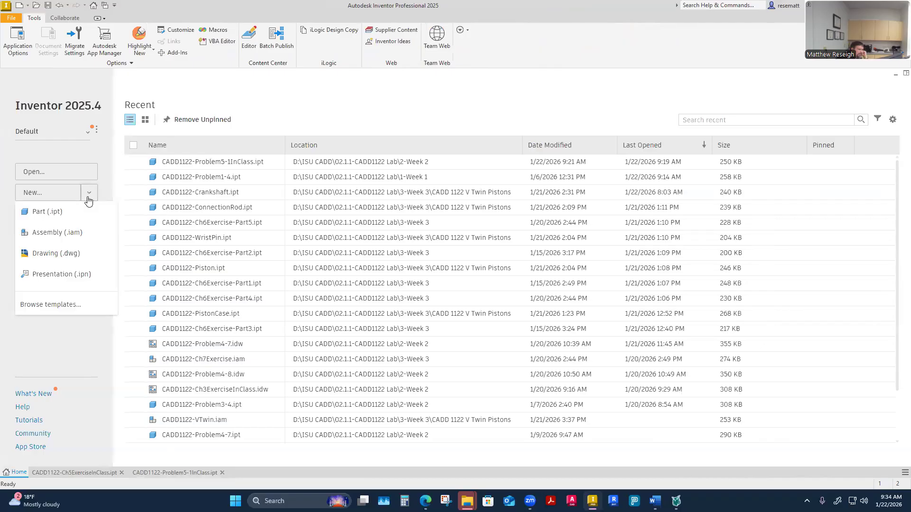
{"action": "left_click", "coordinate": [47, 306]}
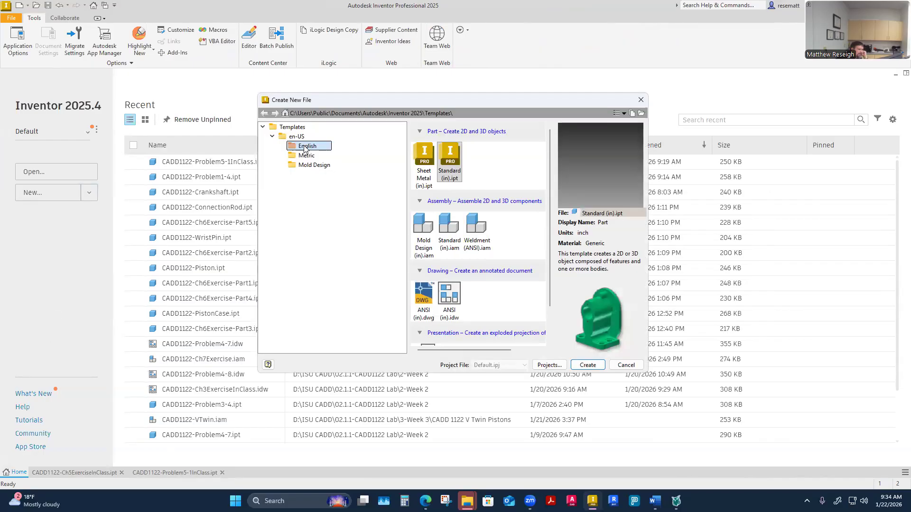
{"action": "left_click", "coordinate": [449, 317]}
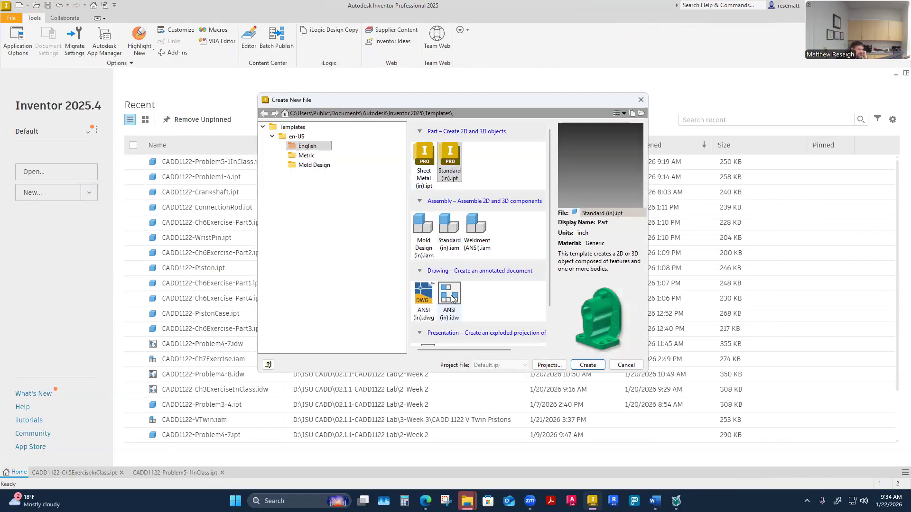
{"action": "left_click", "coordinate": [594, 365]}
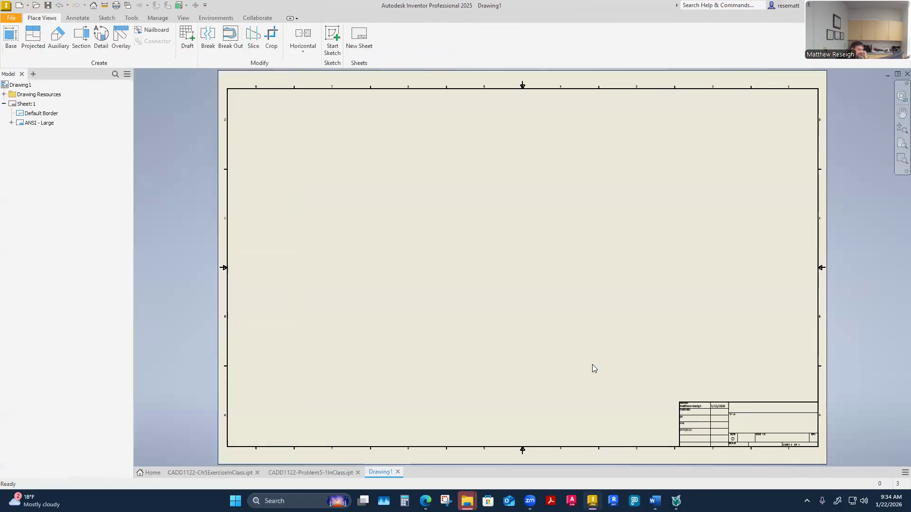
Change the drawing sheet's size to B, in landscape orientation.
{"action": "left_click", "coordinate": [22, 105]}
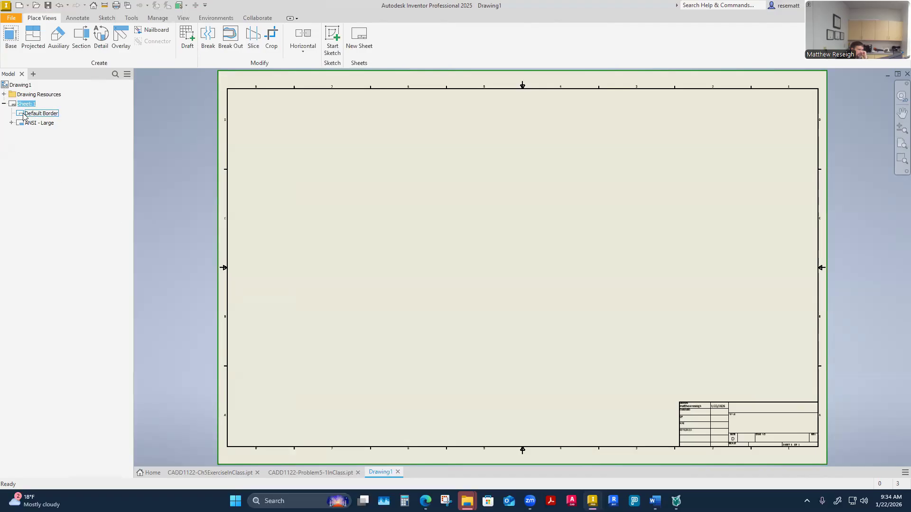
{"action": "right_click", "coordinate": [25, 106]}
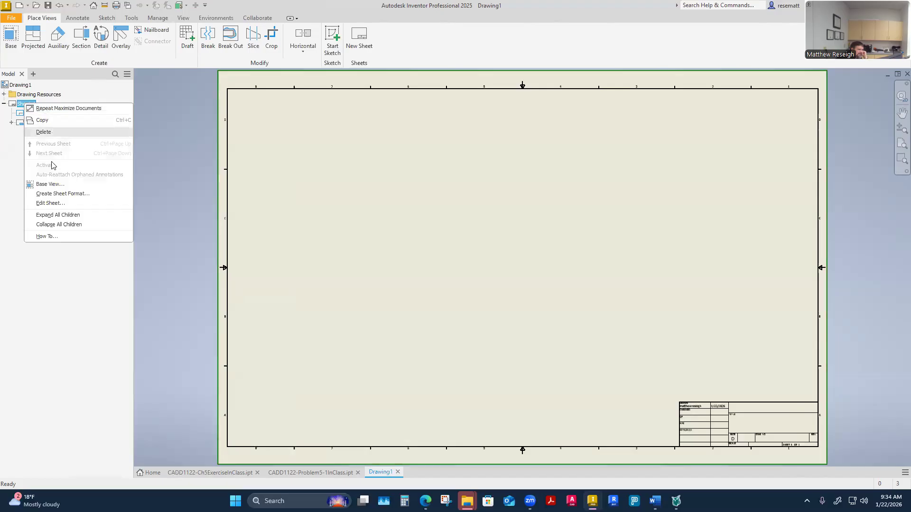
{"action": "left_click", "coordinate": [48, 204]}
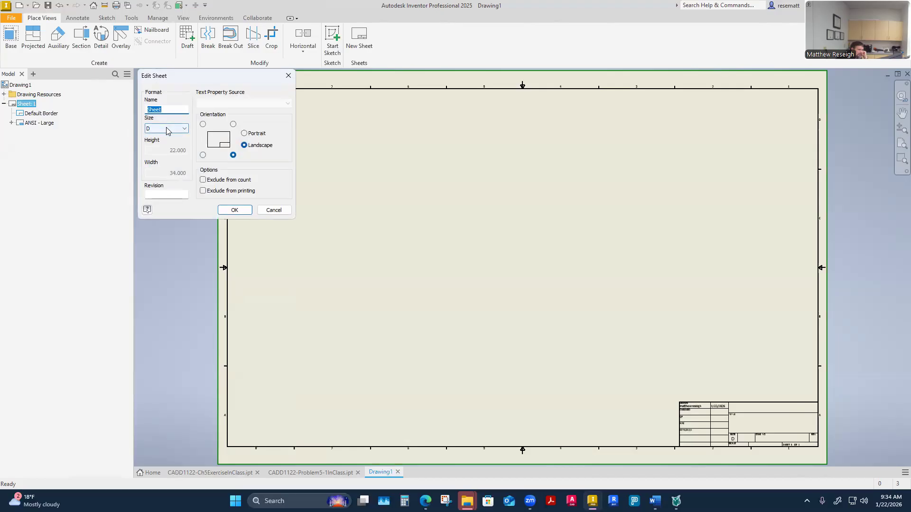
{"action": "left_click", "coordinate": [185, 129]}
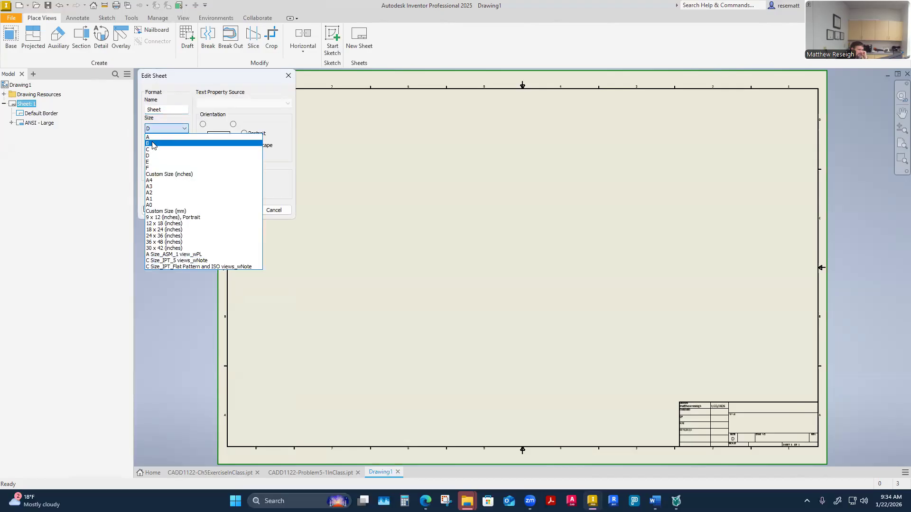
{"action": "left_click", "coordinate": [153, 145]}
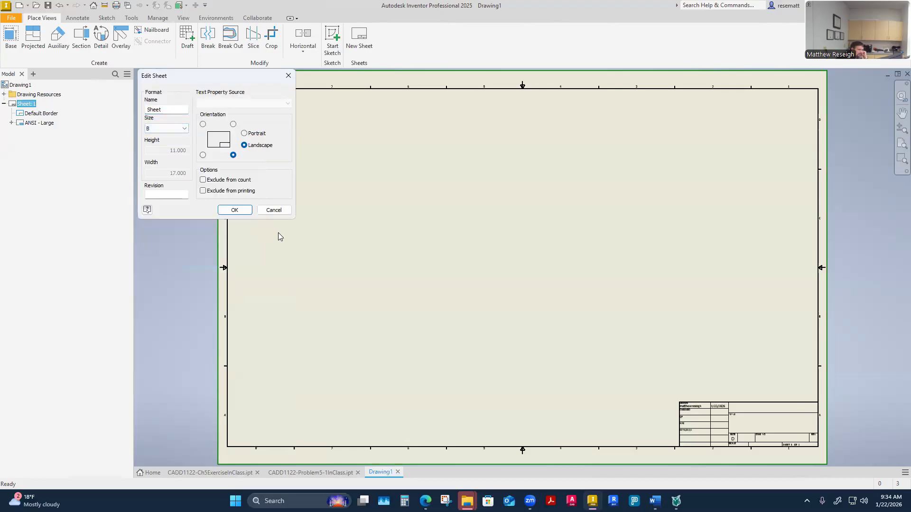
{"action": "left_click", "coordinate": [235, 210]}
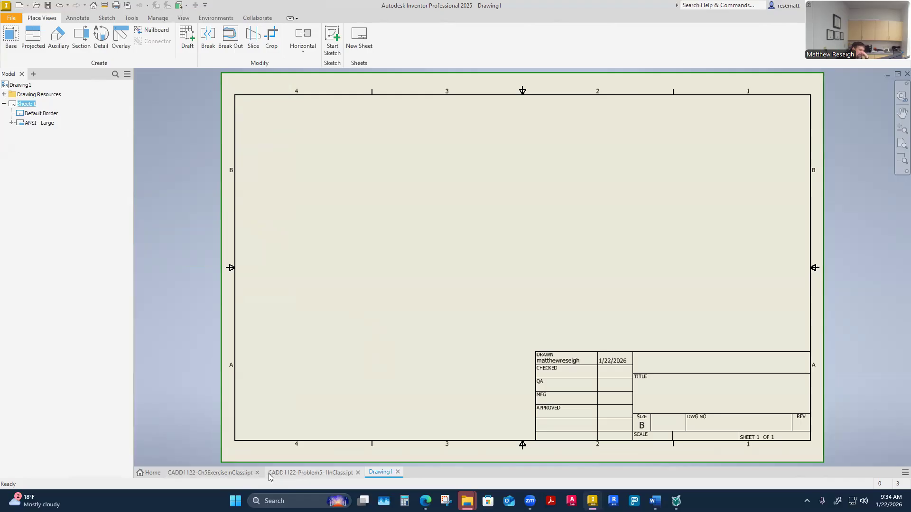
Start a base view and load the part file CADD1122-Problem5-1InClass as its source model.
{"action": "left_click", "coordinate": [10, 42]}
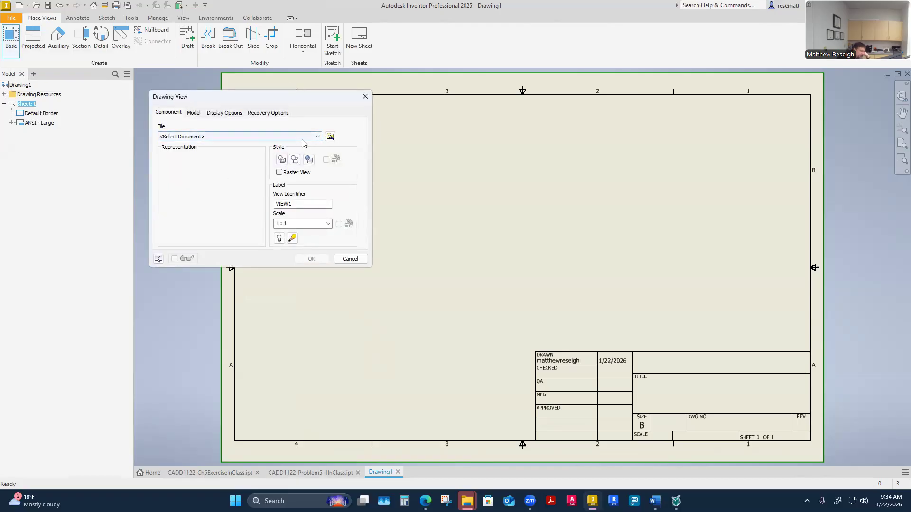
{"action": "left_click", "coordinate": [331, 136]}
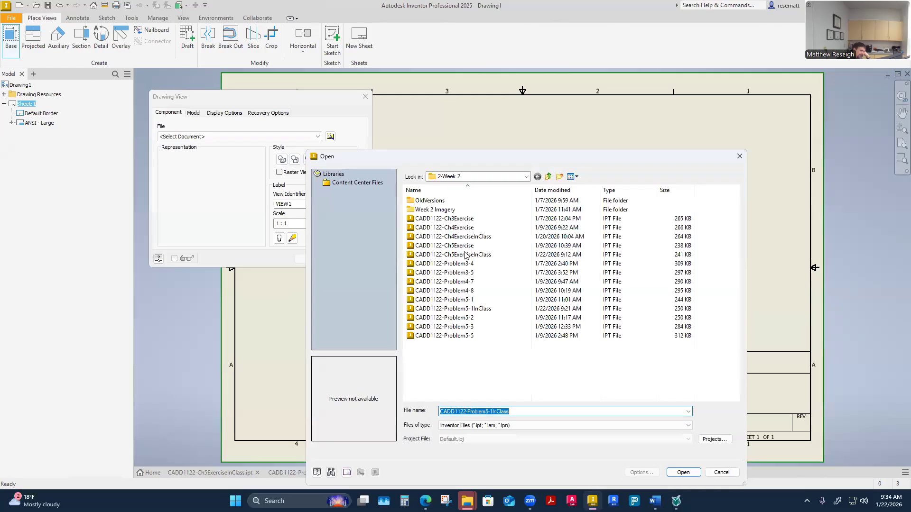
{"action": "left_click", "coordinate": [449, 283]}
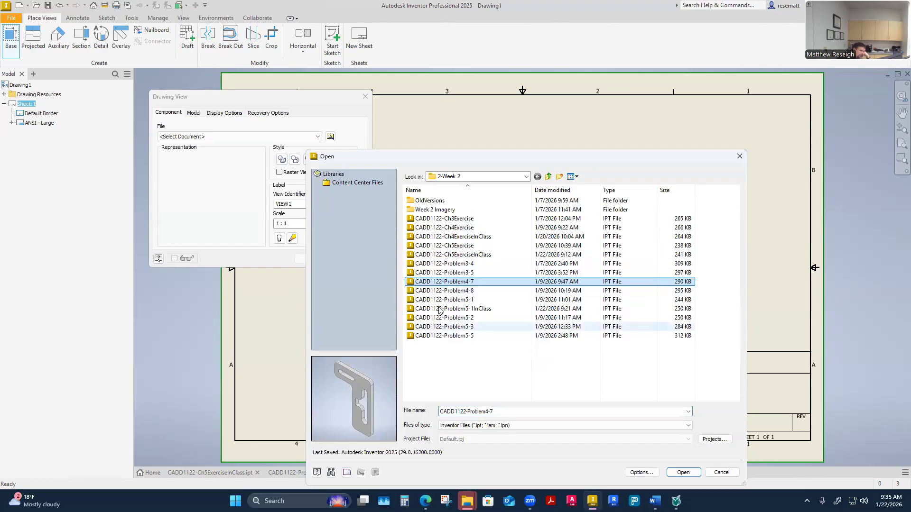
{"action": "left_click", "coordinate": [450, 291]}
{"action": "left_click", "coordinate": [450, 300]}
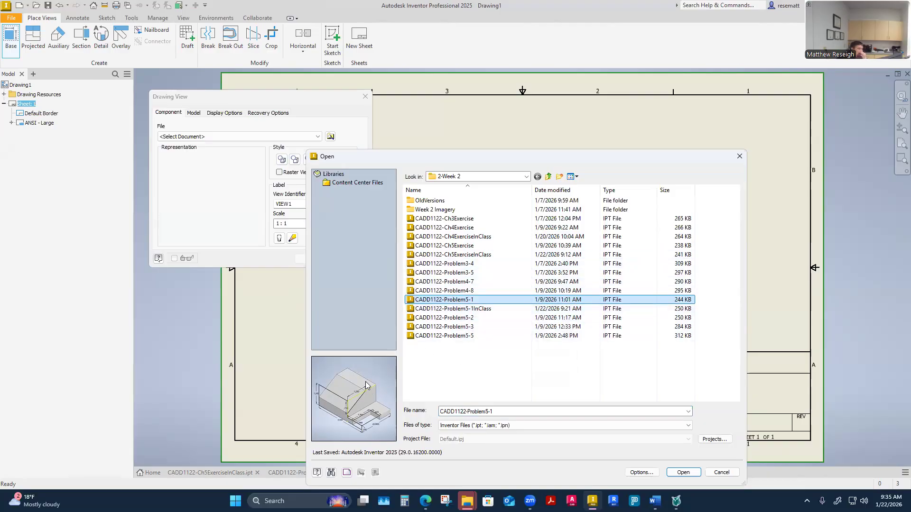
{"action": "left_click", "coordinate": [446, 309]}
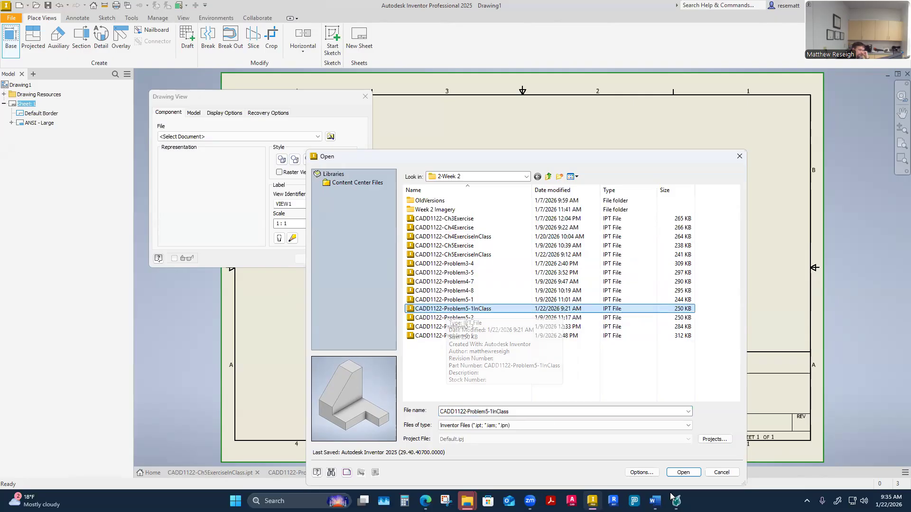
{"action": "left_click", "coordinate": [683, 473]}
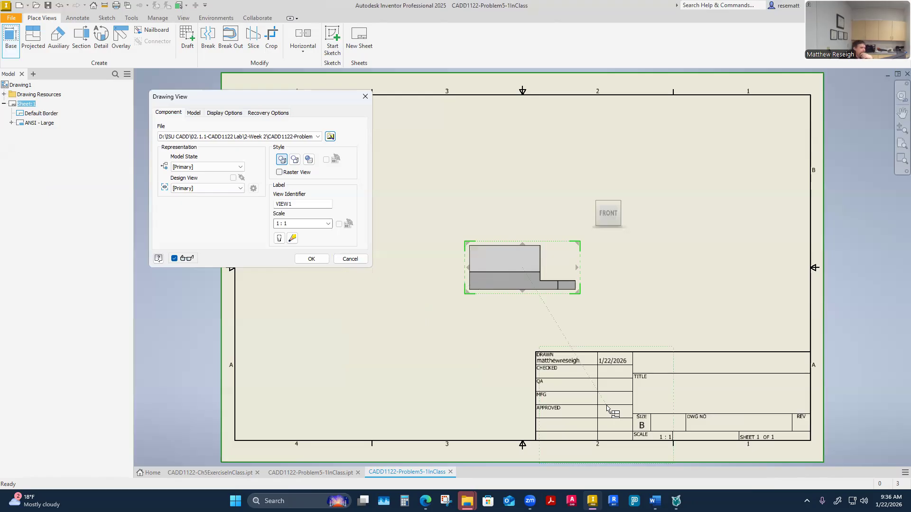
Add the projected top, right-side and isometric views, turn on the base view's label, and create the views at 1:1 scale.
{"action": "left_click", "coordinate": [528, 171]}
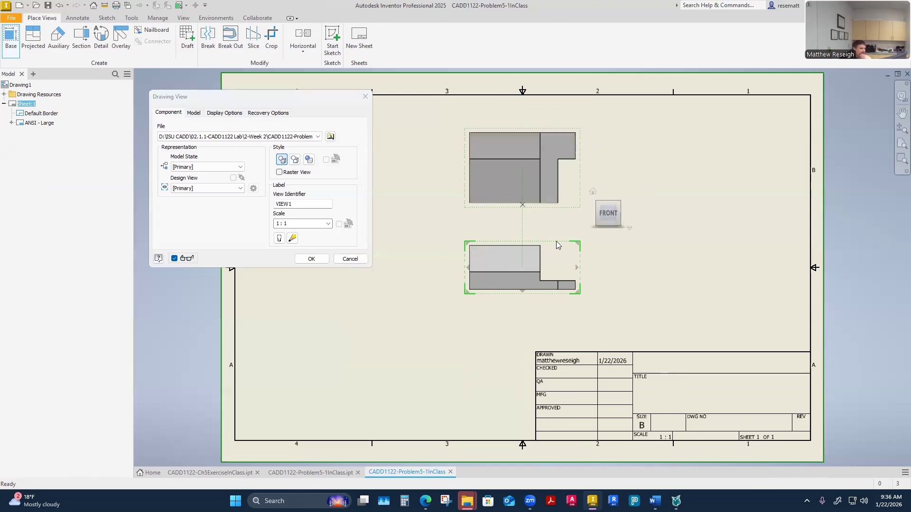
{"action": "left_click", "coordinate": [668, 293]}
{"action": "left_click", "coordinate": [717, 155]}
{"action": "left_click", "coordinate": [279, 238]}
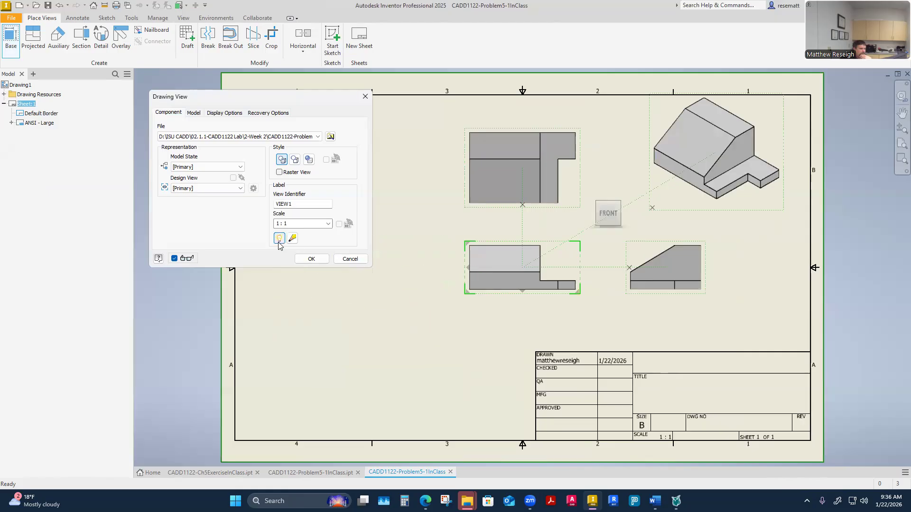
{"action": "left_click", "coordinate": [312, 259]}
Move the front view toward the sheet's lower left, bring the side and top views closer to it, and lower its label slightly.
{"action": "mouse_move", "coordinate": [493, 302]}
{"action": "left_mouse_down"}
{"action": "mouse_move", "coordinate": [341, 285]}
{"action": "mouse_move", "coordinate": [306, 349]}
{"action": "left_mouse_up"}
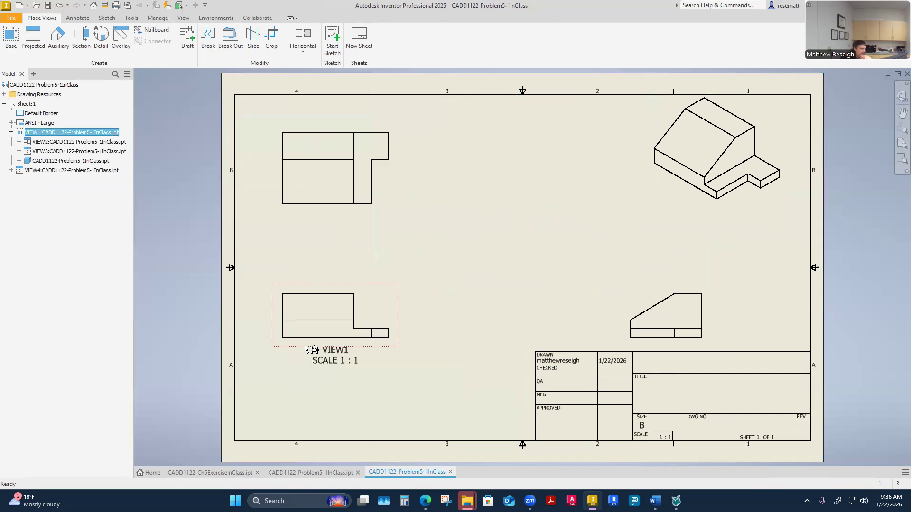
{"action": "left_click_drag", "start_coordinate": [626, 343], "coordinate": [430, 361]}
{"action": "left_click", "coordinate": [332, 216]}
{"action": "left_click_drag", "start_coordinate": [332, 218], "coordinate": [332, 261]}
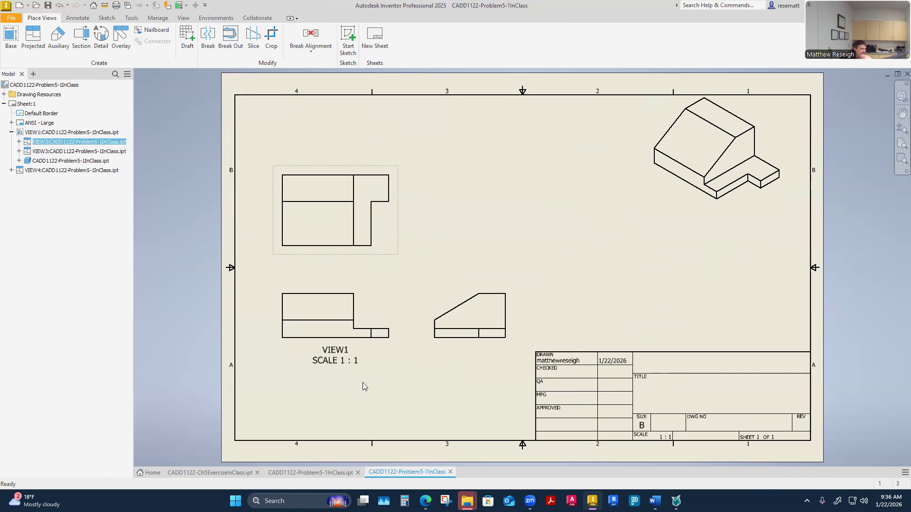
{"action": "left_click_drag", "start_coordinate": [337, 367], "coordinate": [340, 375]}
Move the isometric view down and inward from the sheet's upper-right corner, and give it the Shaded style.
{"action": "left_click", "coordinate": [722, 211]}
{"action": "left_click_drag", "start_coordinate": [722, 211], "coordinate": [667, 265]}
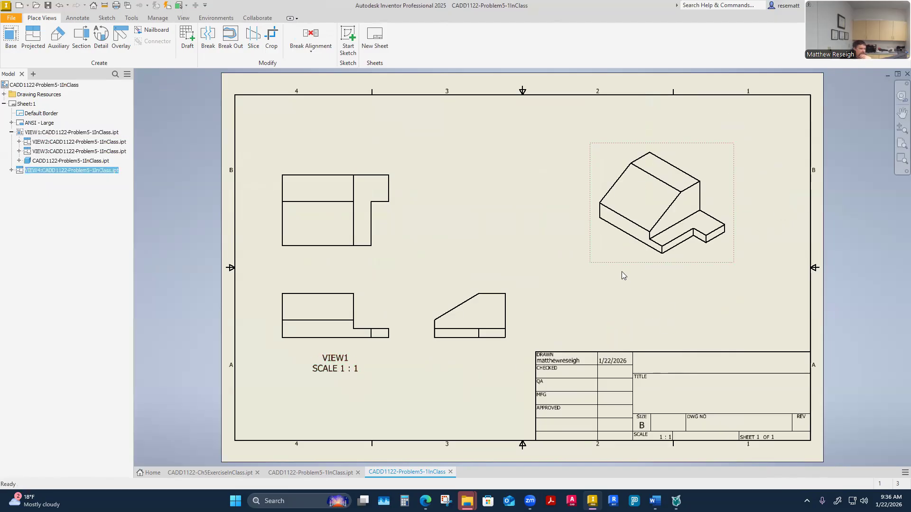
{"action": "right_click", "coordinate": [623, 241]}
{"action": "key", "text": "Escape"}
{"action": "right_click", "coordinate": [615, 258]}
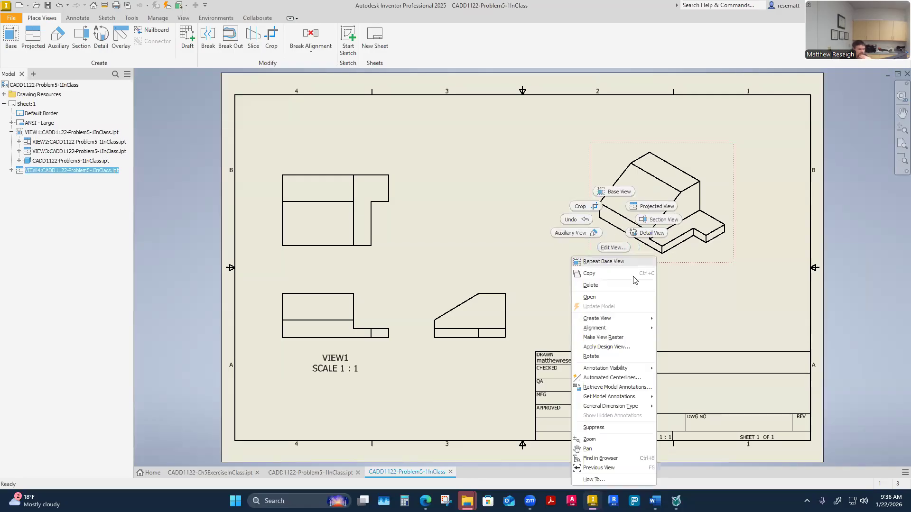
{"action": "left_click", "coordinate": [613, 248]}
{"action": "left_click", "coordinate": [308, 159]}
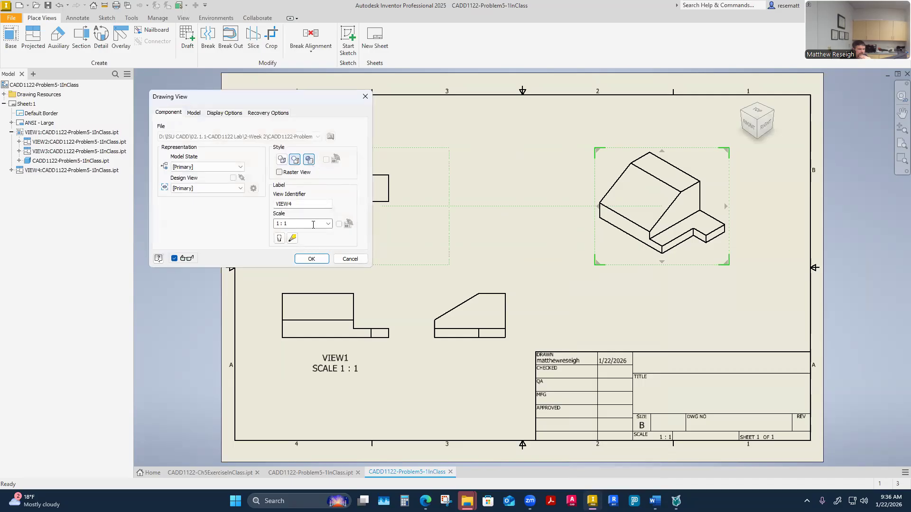
{"action": "left_click", "coordinate": [311, 258]}
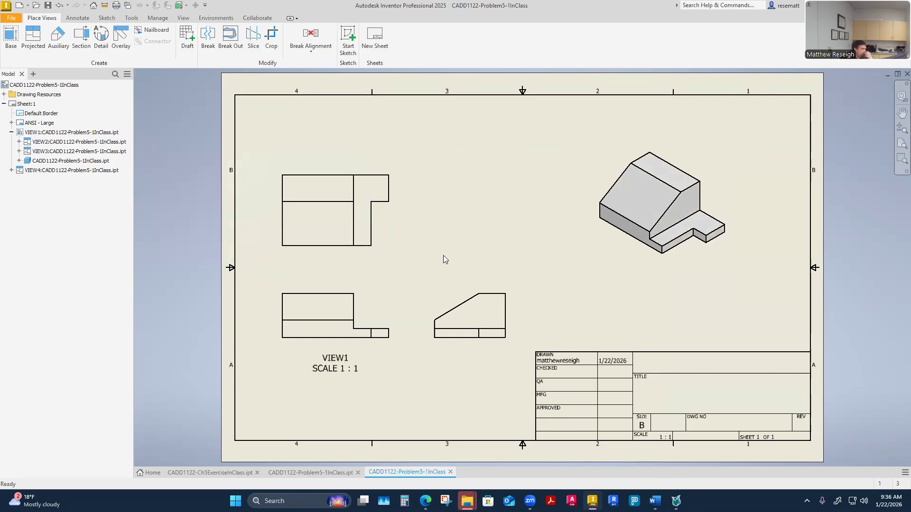
Save the drawing in the 2-Week 2 folder as CADD1122-Problem5-1InClass.idw, including the edits to its part file.
{"action": "key", "text": "ctrl+s"}
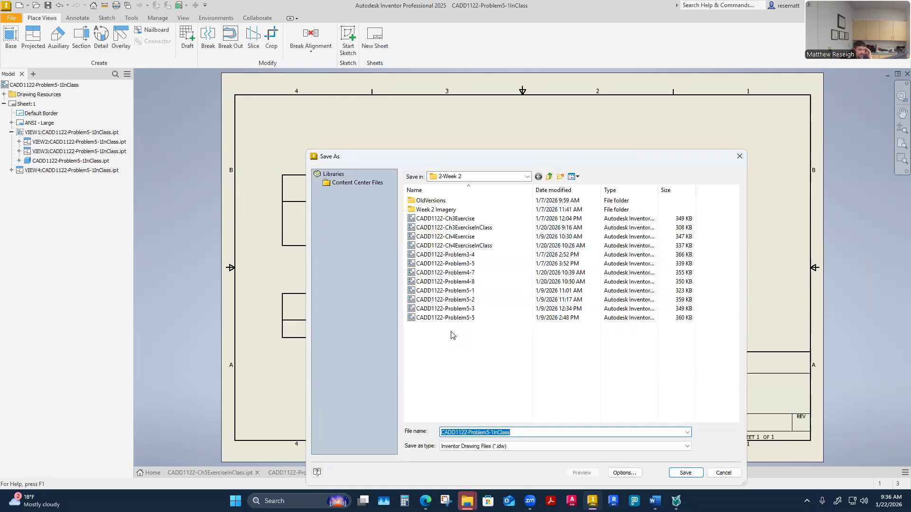
{"action": "left_click", "coordinate": [463, 291]}
{"action": "double_click", "coordinate": [498, 432]}
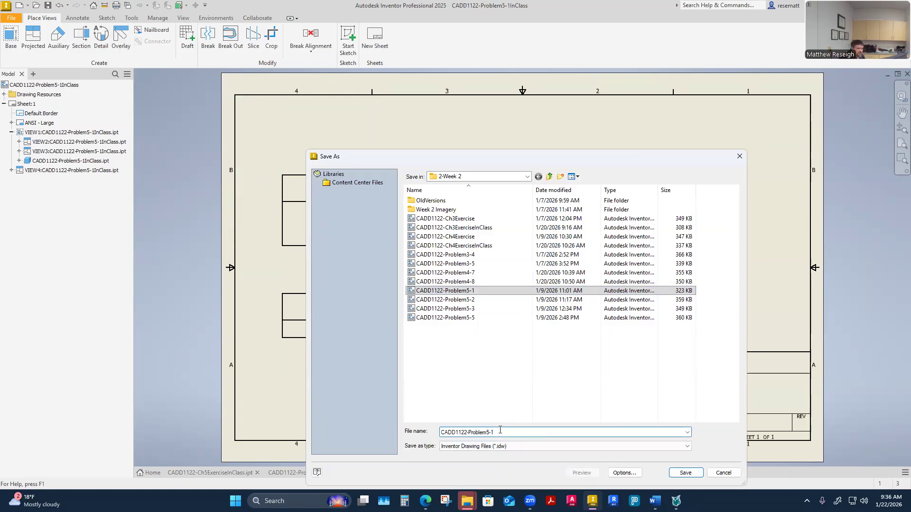
{"action": "type", "text": "1In"}
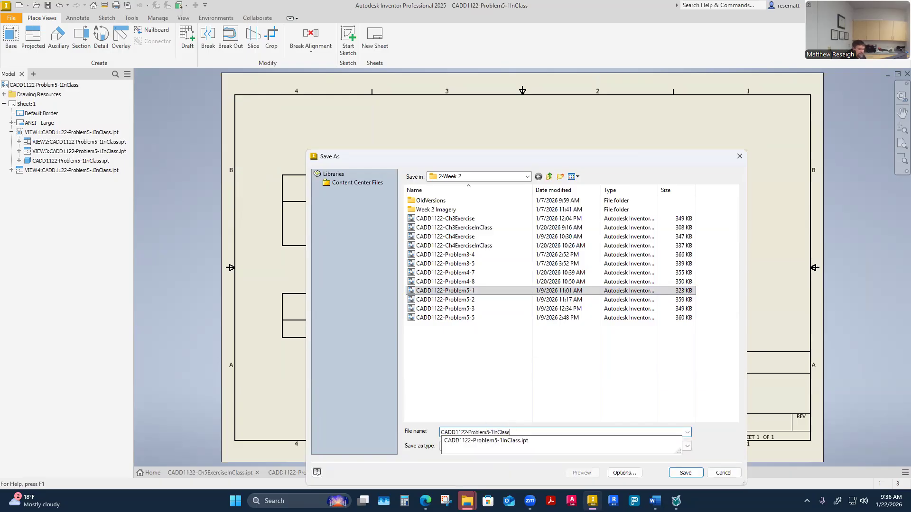
{"action": "type", "text": "Class"}
{"action": "left_click", "coordinate": [685, 473]}
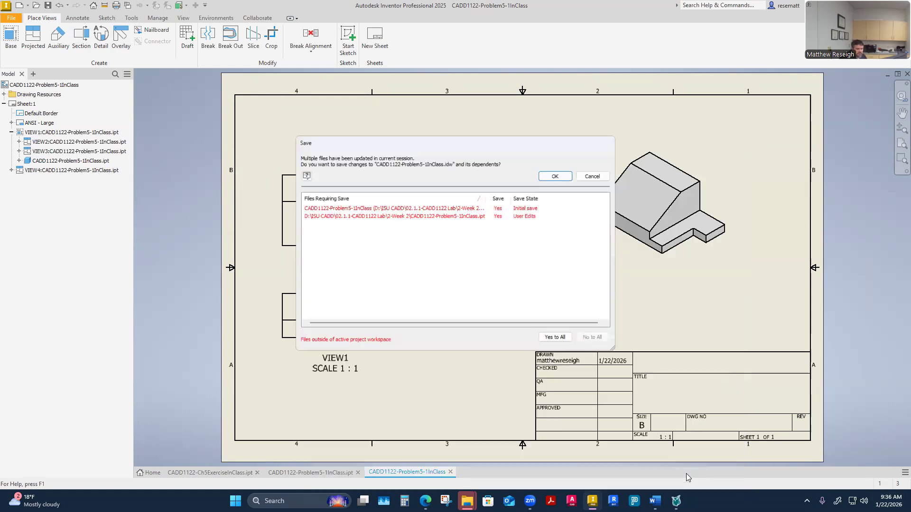
{"action": "left_click", "coordinate": [548, 176]}
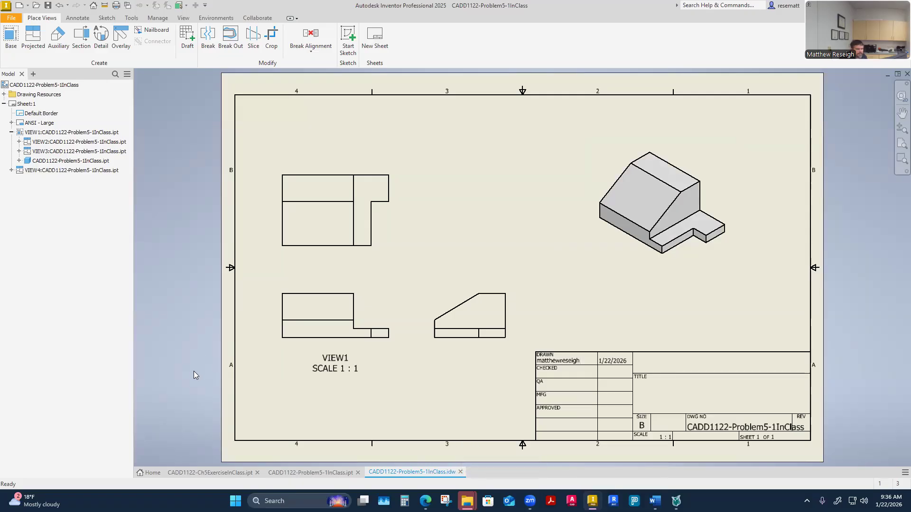
View the part model briefly, return to the drawing, and review the Summary fields of the drawing's iProperties.
{"action": "left_click", "coordinate": [304, 475]}
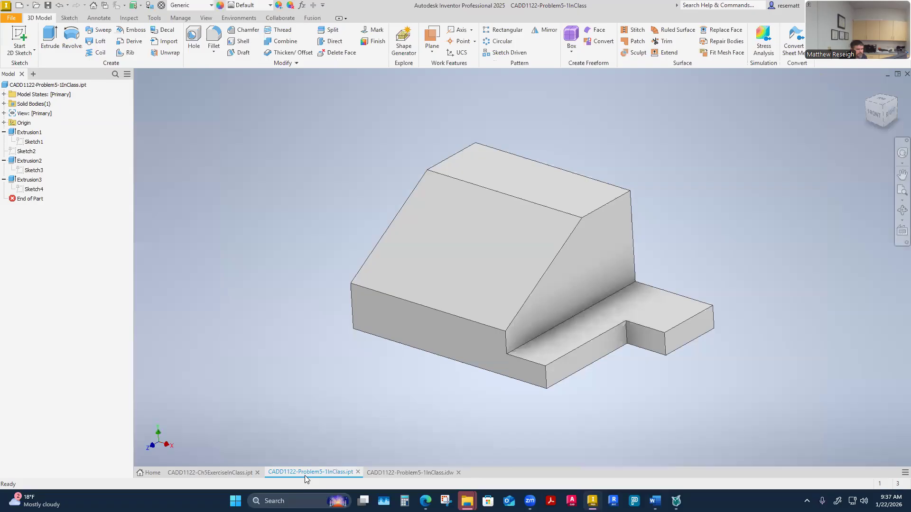
{"action": "left_click", "coordinate": [395, 473]}
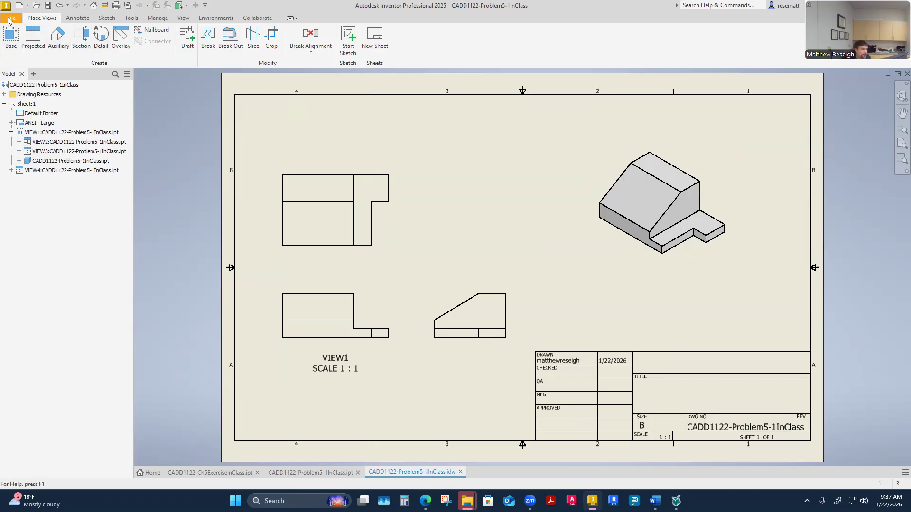
{"action": "right_click", "coordinate": [38, 85]}
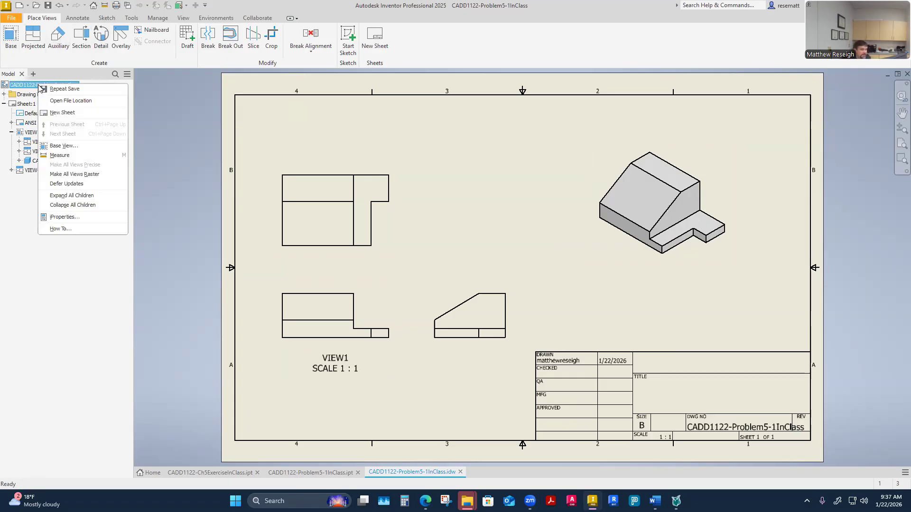
{"action": "left_click", "coordinate": [163, 227]}
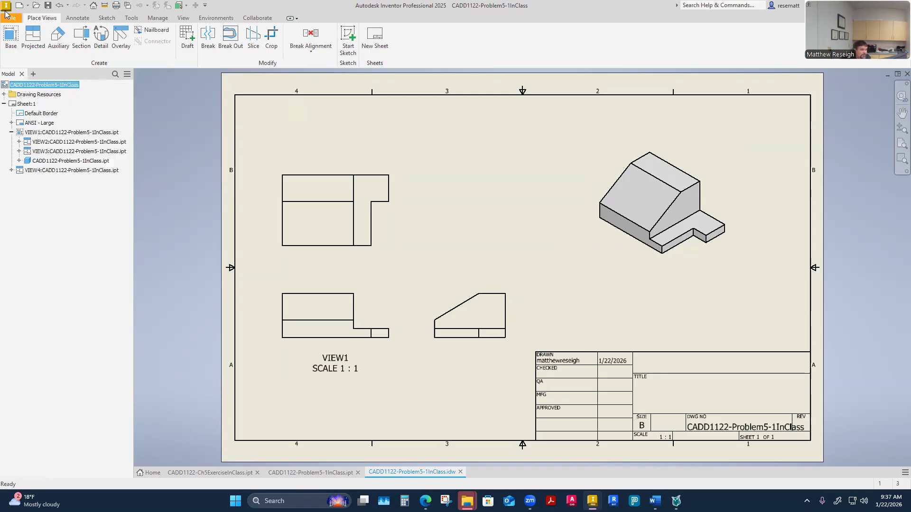
{"action": "left_click", "coordinate": [10, 18]}
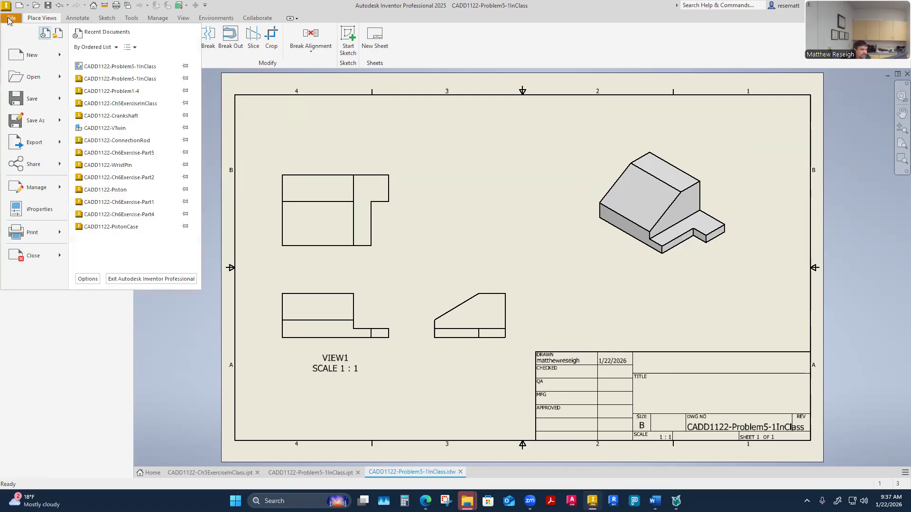
{"action": "left_click", "coordinate": [50, 216]}
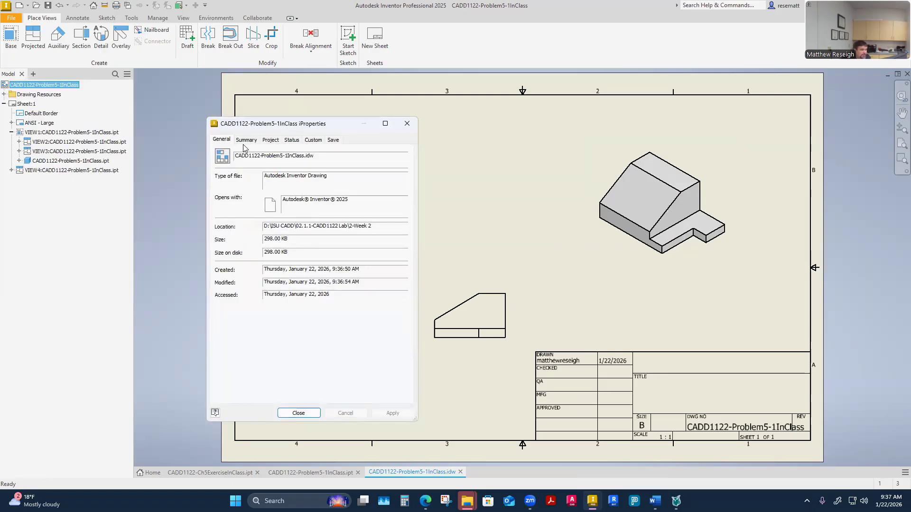
{"action": "left_click", "coordinate": [246, 140]}
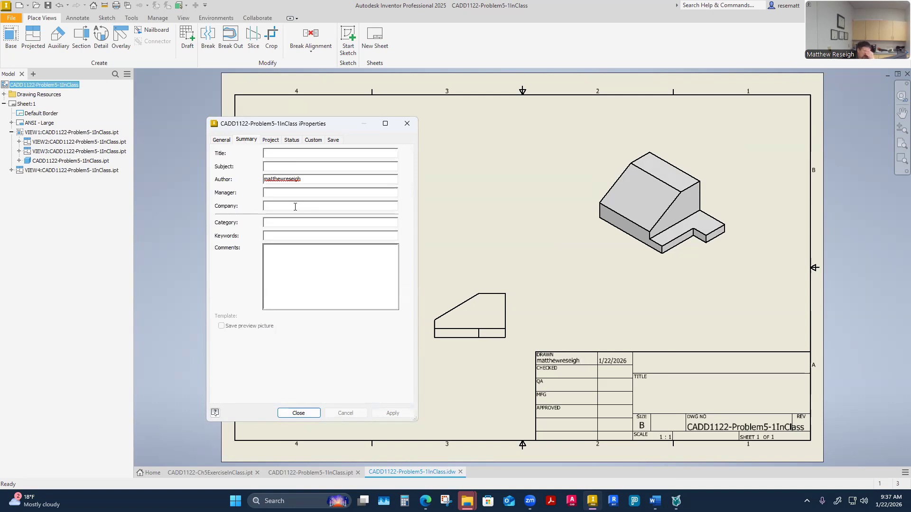
{"action": "left_click", "coordinate": [406, 124]}
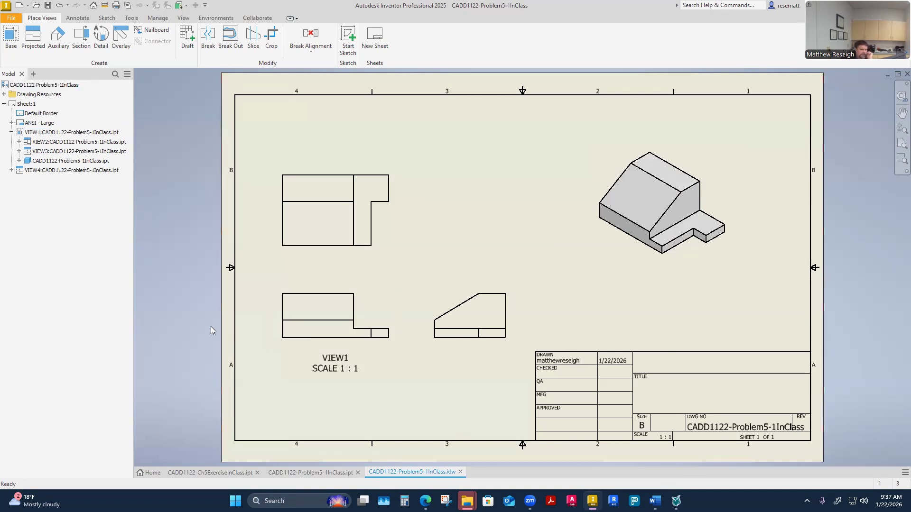